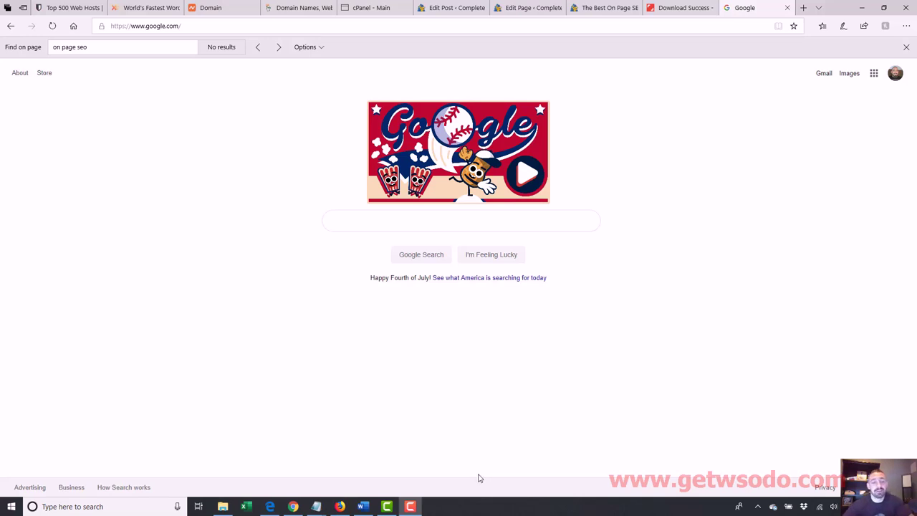
# Step: Review the on-page SEO checklist in the untitled Notepad notes, highlighting it from "Keyword IN:" to "Proper spelling and grammar", and minimize the notes
pyautogui.moveTo(326, 504)
pyautogui.click(398, 469)
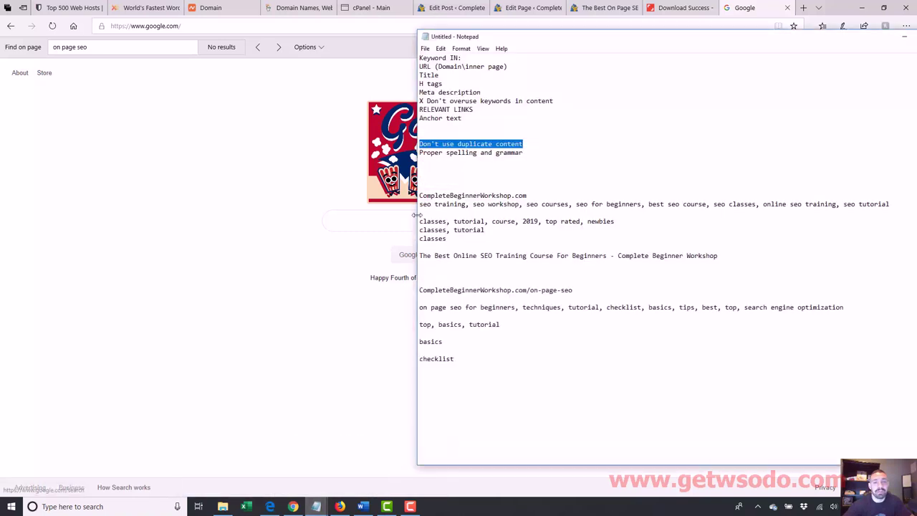
pyautogui.doubleClick(463, 109)
pyautogui.click(509, 115)
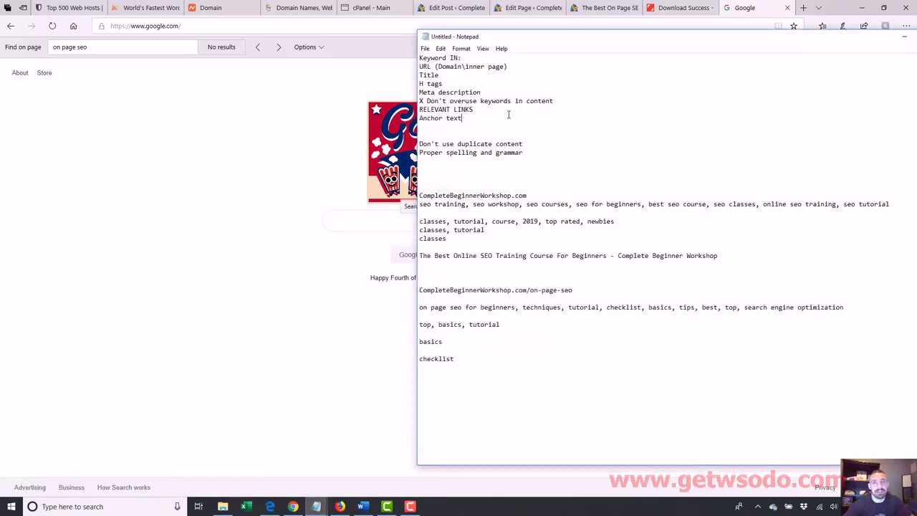
pyautogui.hotkey('ctrl', 'shift', 'Home')
pyautogui.keyDown('shift'); pyautogui.click(530, 153); pyautogui.keyUp('shift')
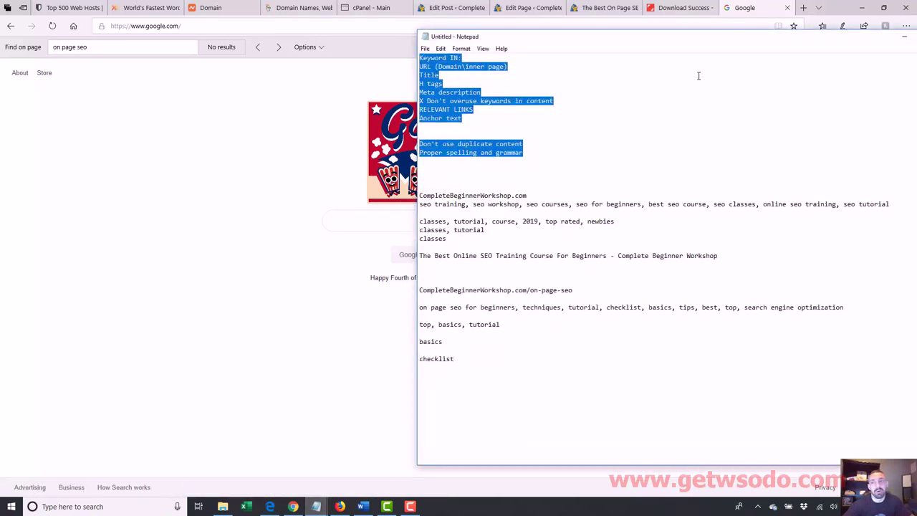
pyautogui.click(904, 39)
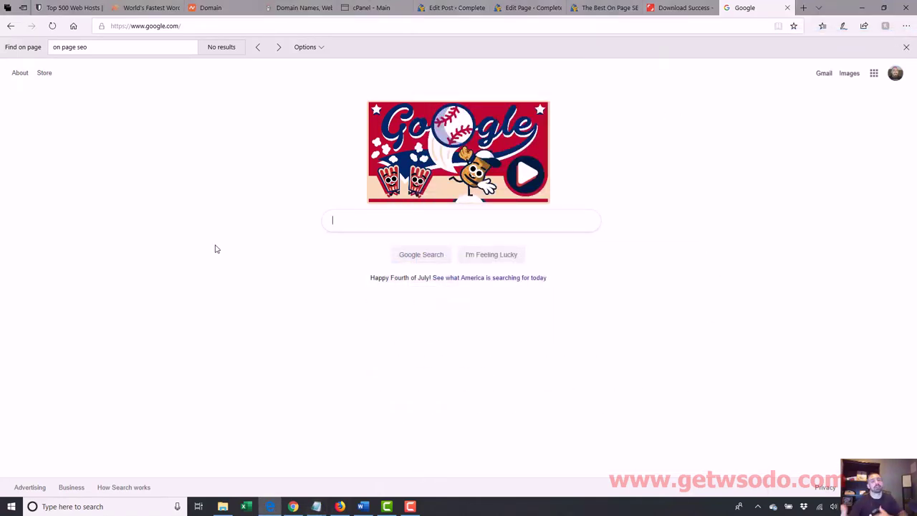
# Step: Bring back the untitled notes, go over the URL, Title and H tags entries, re-highlight the whole checklist, and minimize the window
pyautogui.moveTo(316, 507)
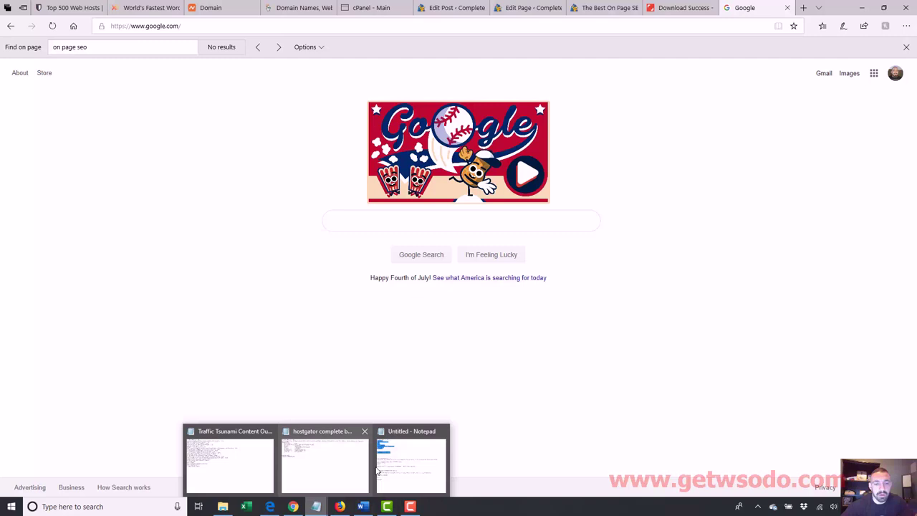
pyautogui.click(412, 458)
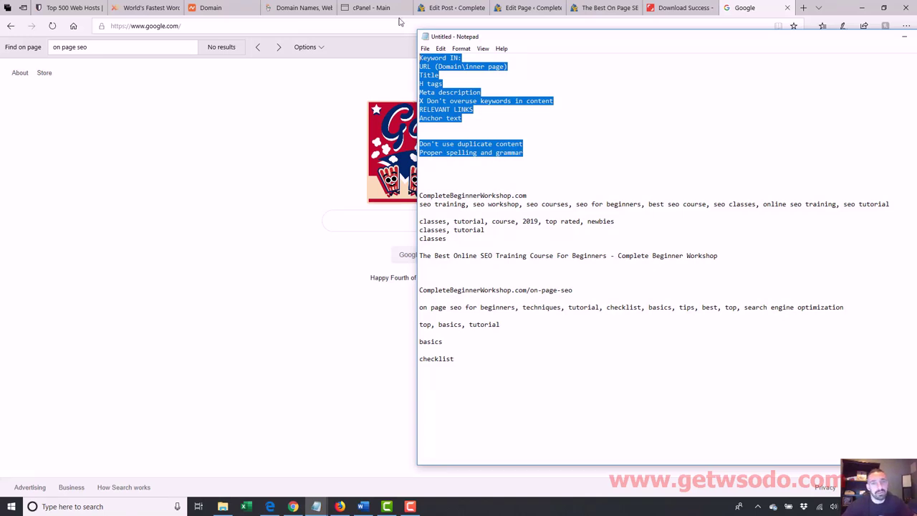
pyautogui.click(487, 115)
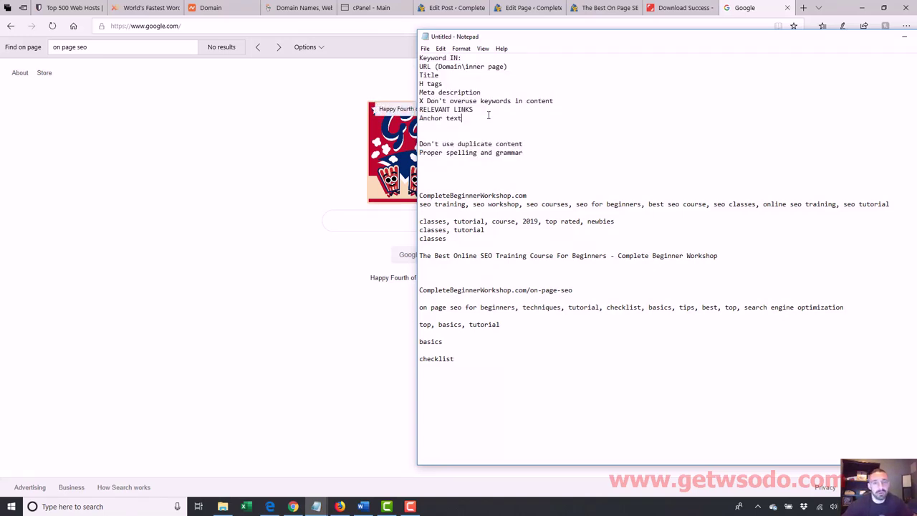
pyautogui.moveTo(436, 66); pyautogui.dragTo(427, 84)
pyautogui.click(490, 116)
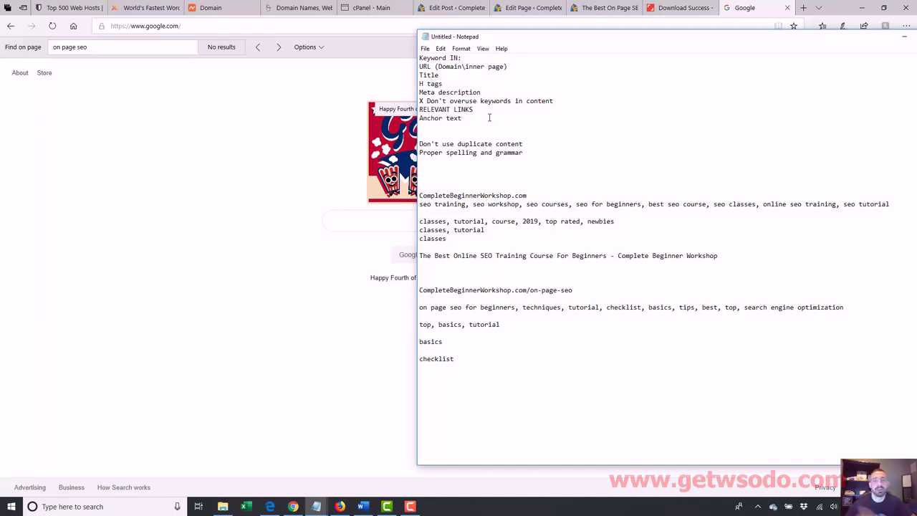
pyautogui.moveTo(527, 154); pyautogui.dragTo(292, 13)
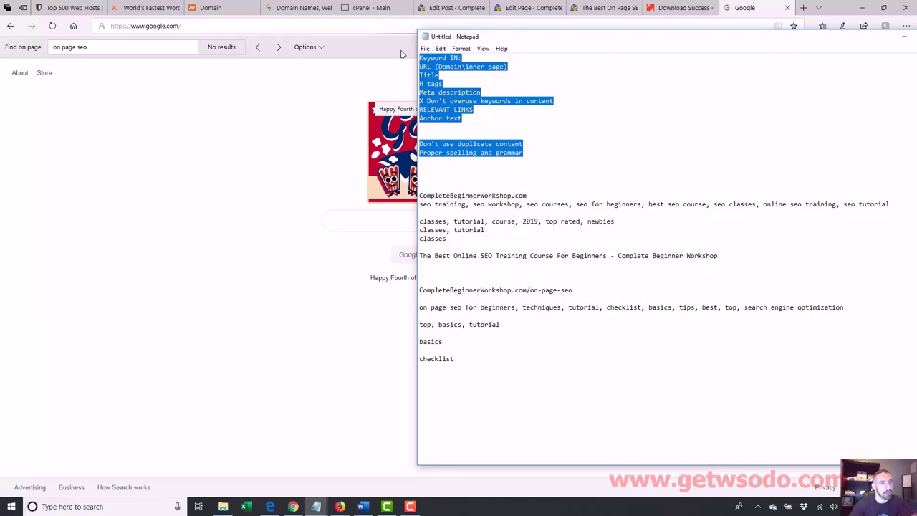
pyautogui.click(906, 35)
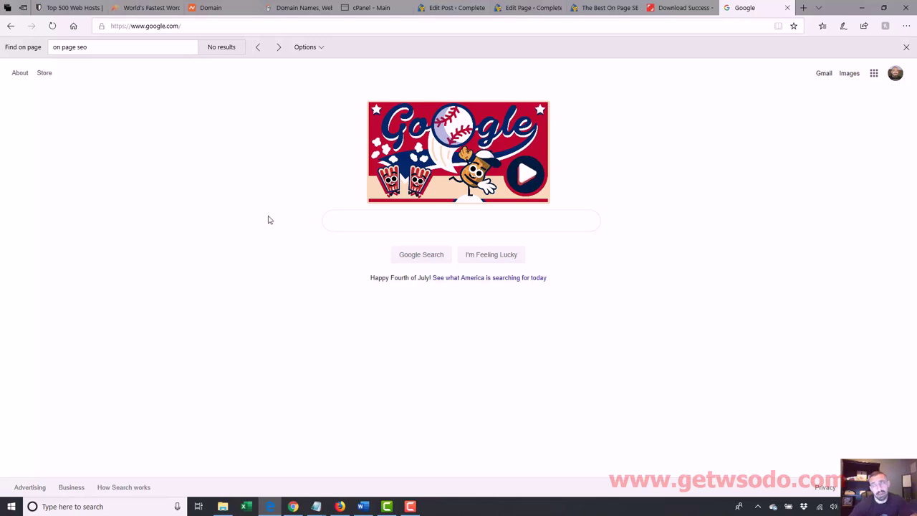
# Step: Switch to Chrome, search Google for "wikipedia bodybuilding", and open the Wikipedia Bodybuilding article
pyautogui.click(294, 507)
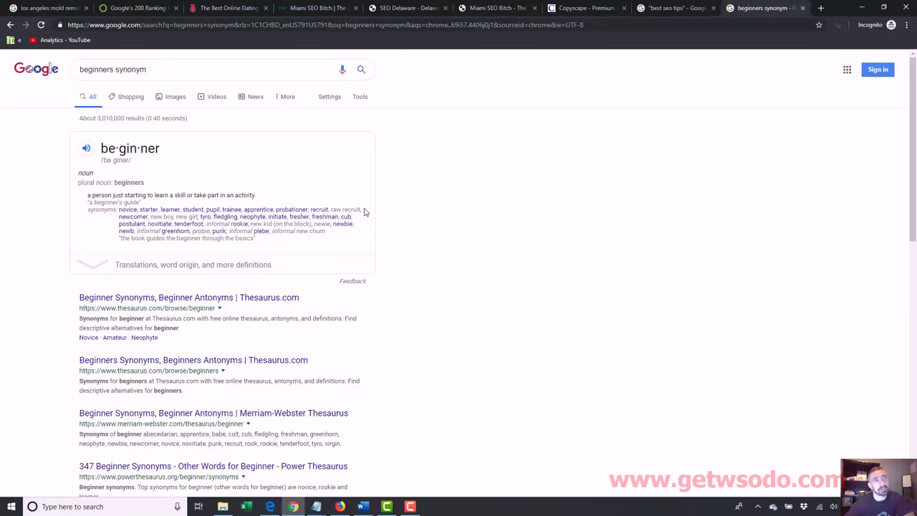
pyautogui.tripleClick(217, 77)
pyautogui.write('wikipe')
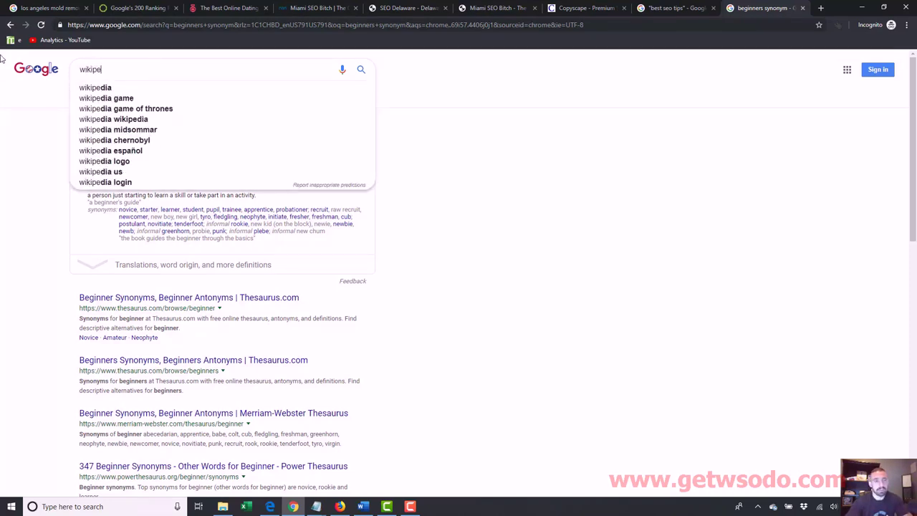
pyautogui.write('dia bodybuilding')
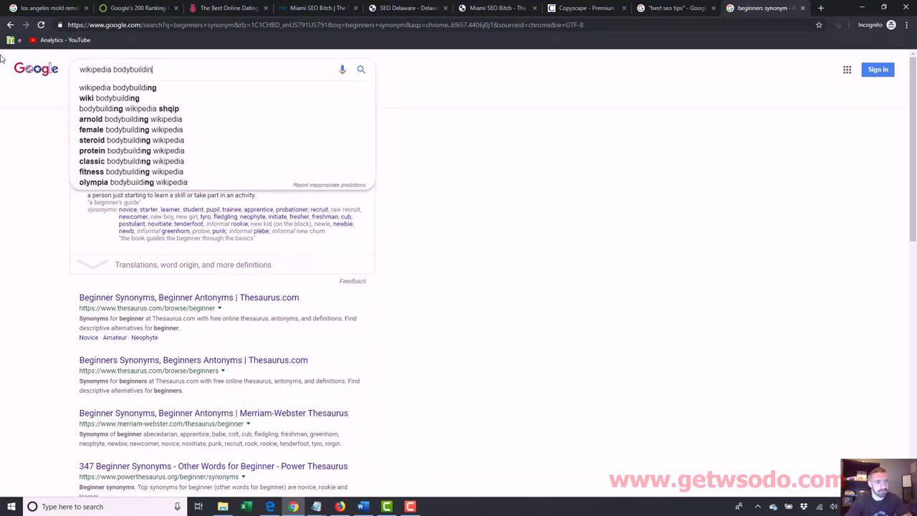
pyautogui.press('Return')
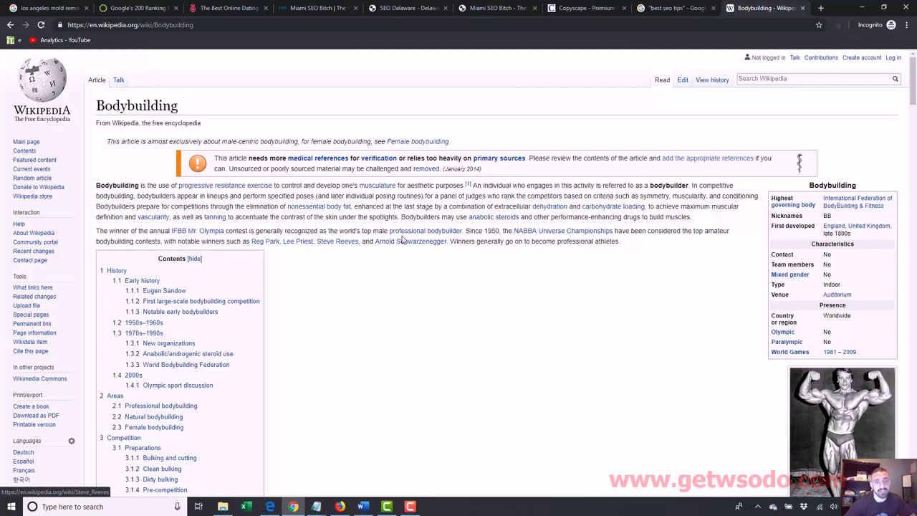
# Step: Follow the "progressive resistance exercise" link in the article's introduction and return to the Bodybuilding article
pyautogui.moveTo(418, 245)
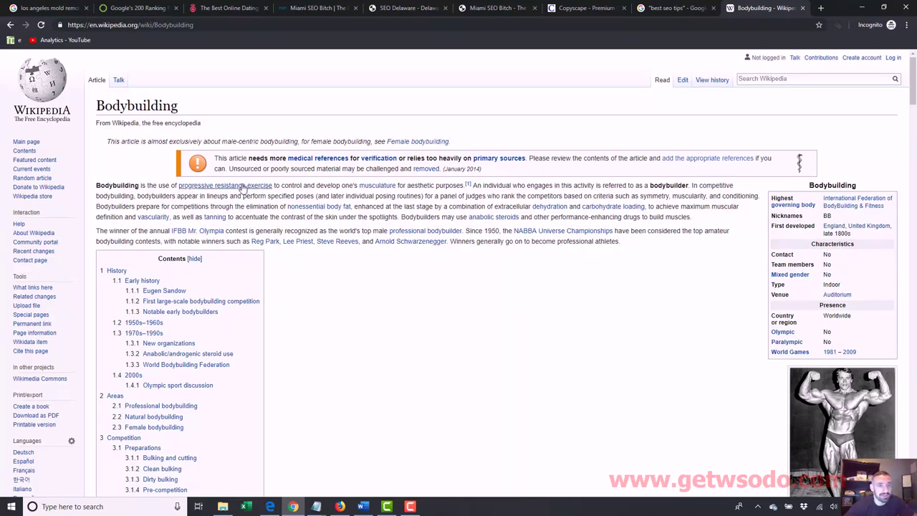
pyautogui.moveTo(243, 189)
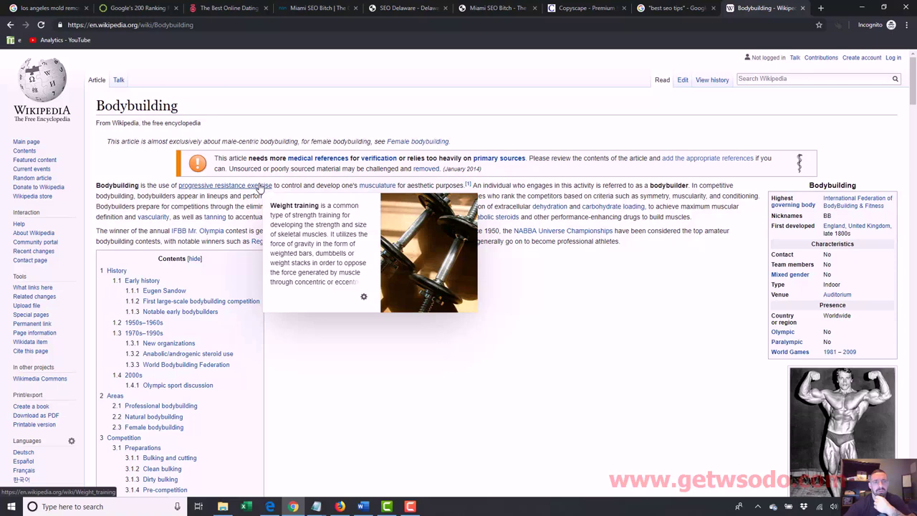
pyautogui.click(260, 188)
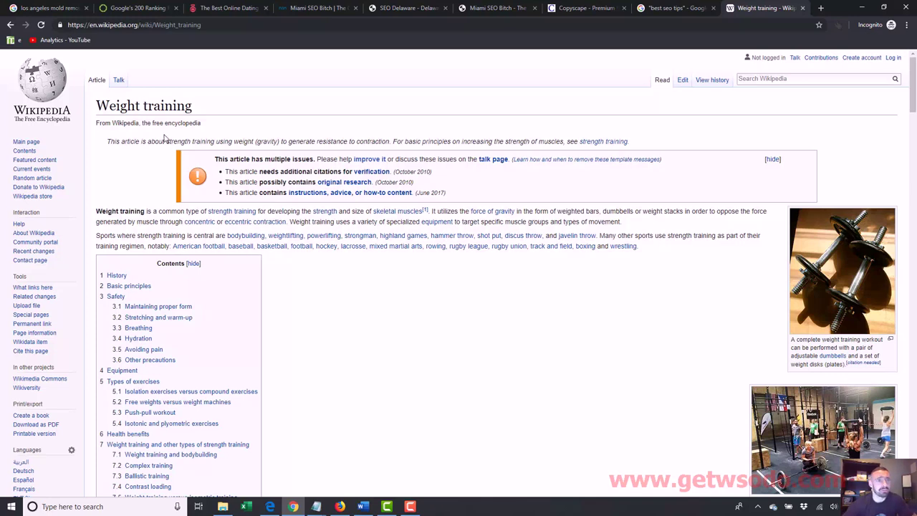
pyautogui.click(10, 24)
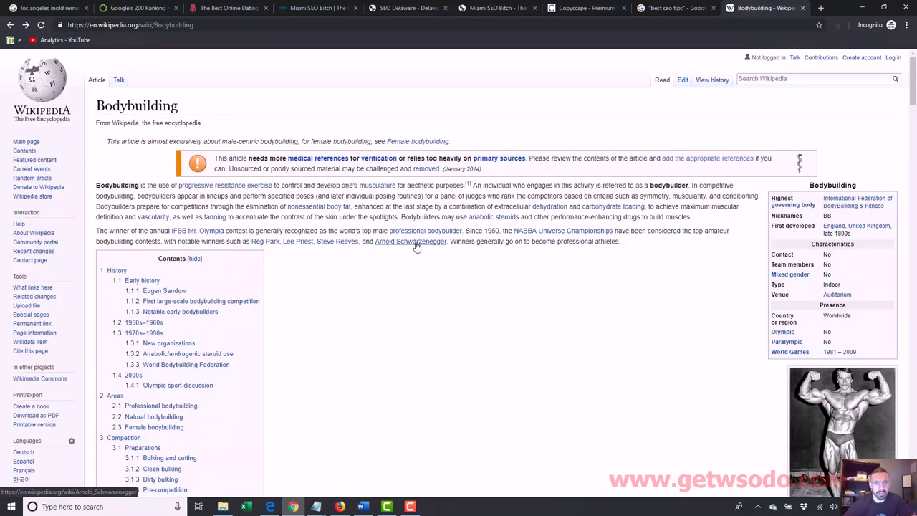
# Step: Visit the linked Arnold Schwarzenegger article, return to Bodybuilding, and open the Steve Reeves article
pyautogui.moveTo(419, 246)
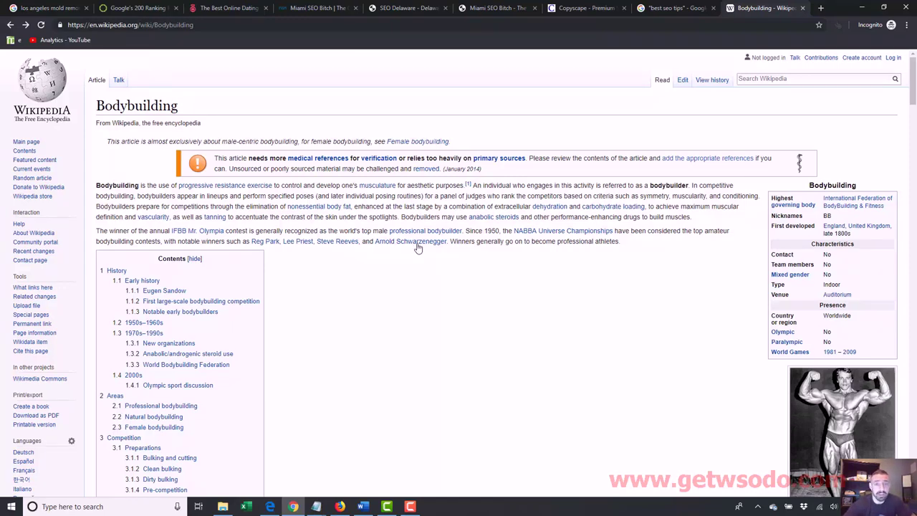
pyautogui.click(417, 243)
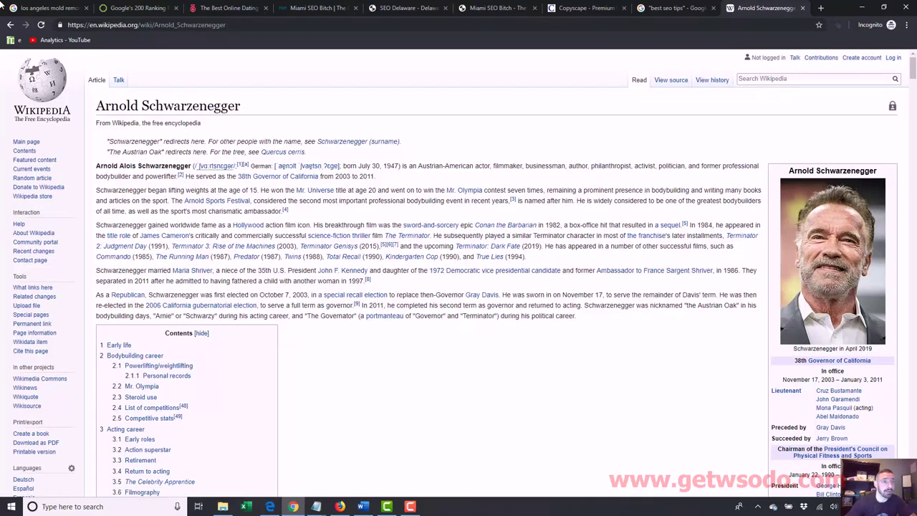
pyautogui.click(10, 25)
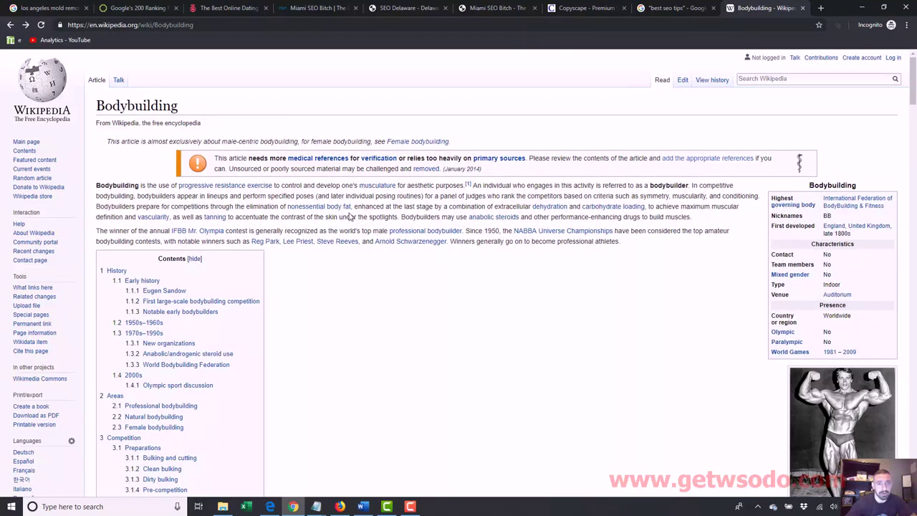
pyautogui.moveTo(337, 243)
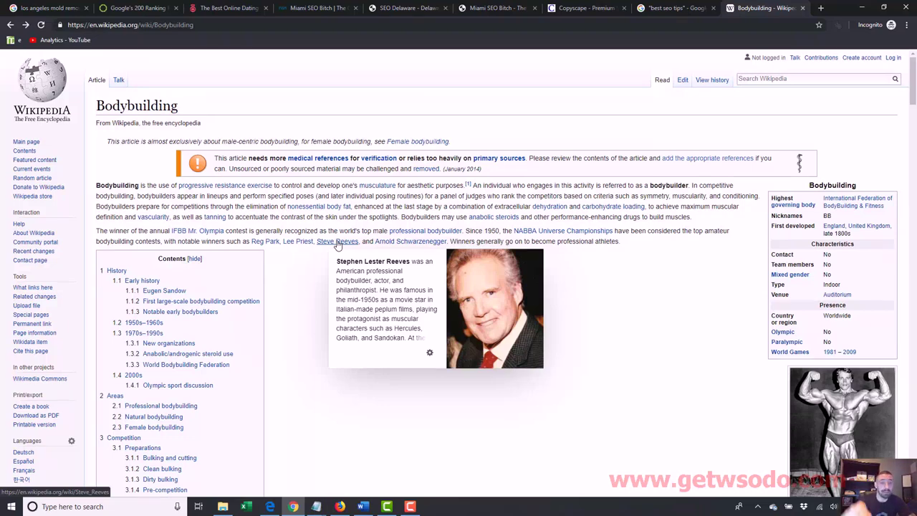
pyautogui.click(337, 242)
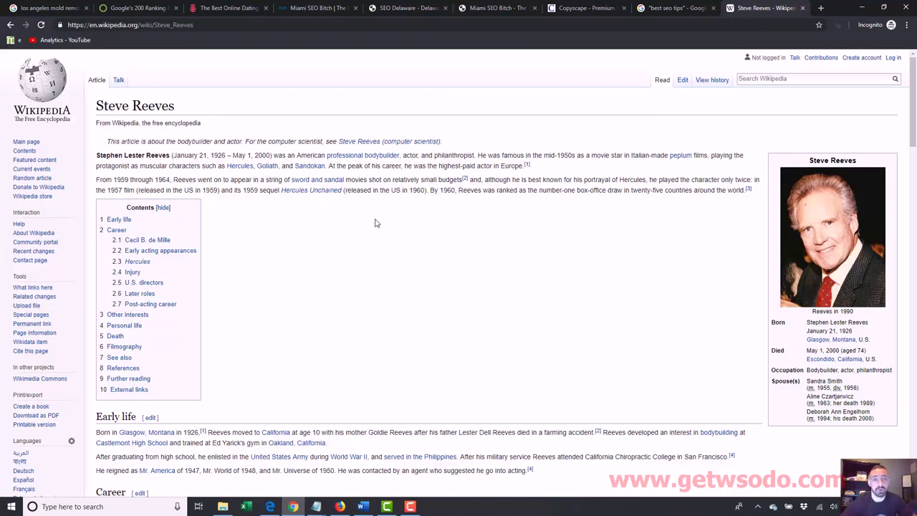
# Step: Switch to the WordPress admin in Edge and start a new page titled "Off Page SEO"
pyautogui.click(270, 507)
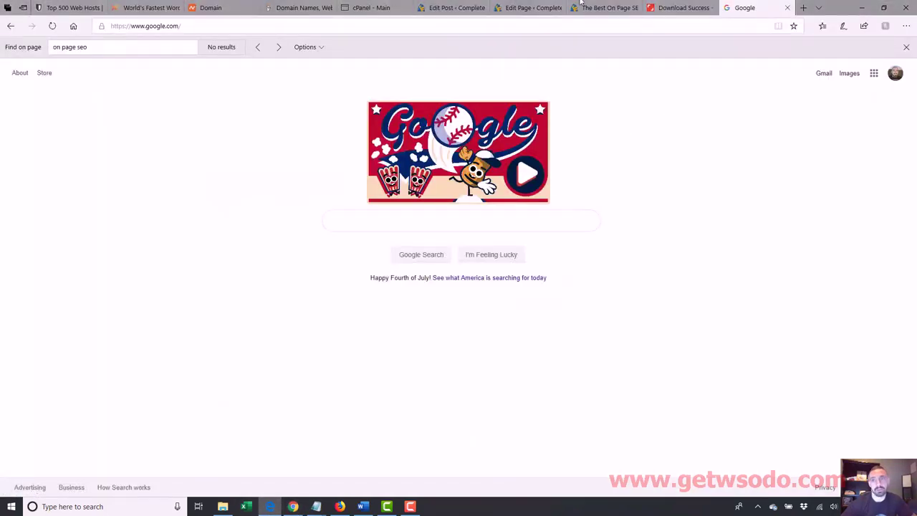
pyautogui.click(527, 10)
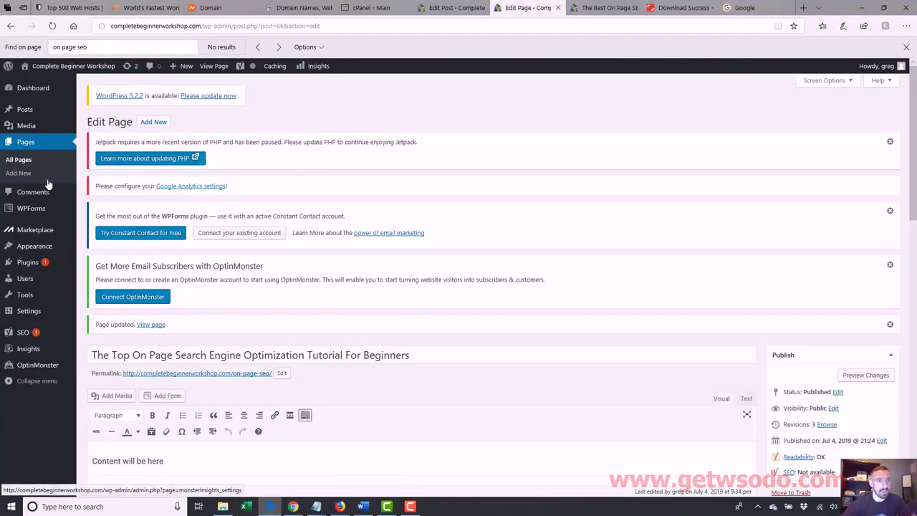
pyautogui.click(23, 174)
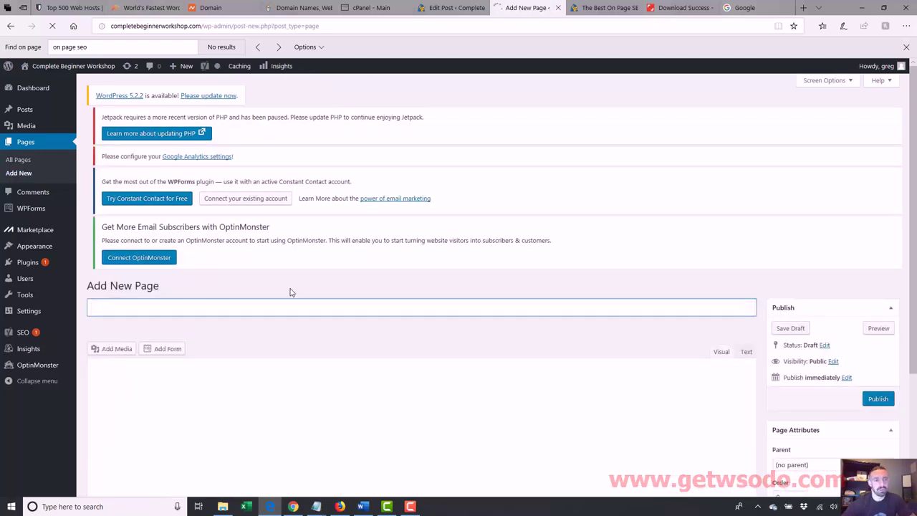
pyautogui.write('Off Page S')
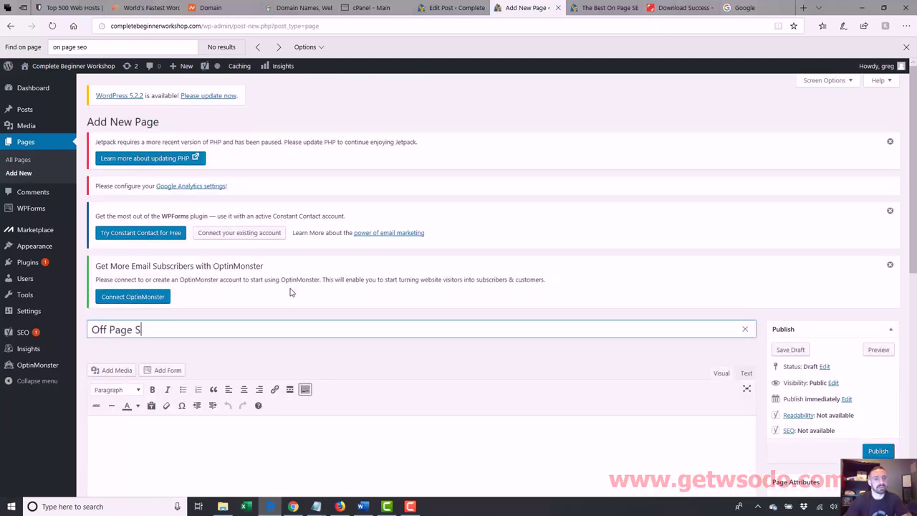
pyautogui.write('EO')
# Step: Enter "All of my off page seo related content here" as the page body's first paragraph and start a new one
pyautogui.click(245, 442)
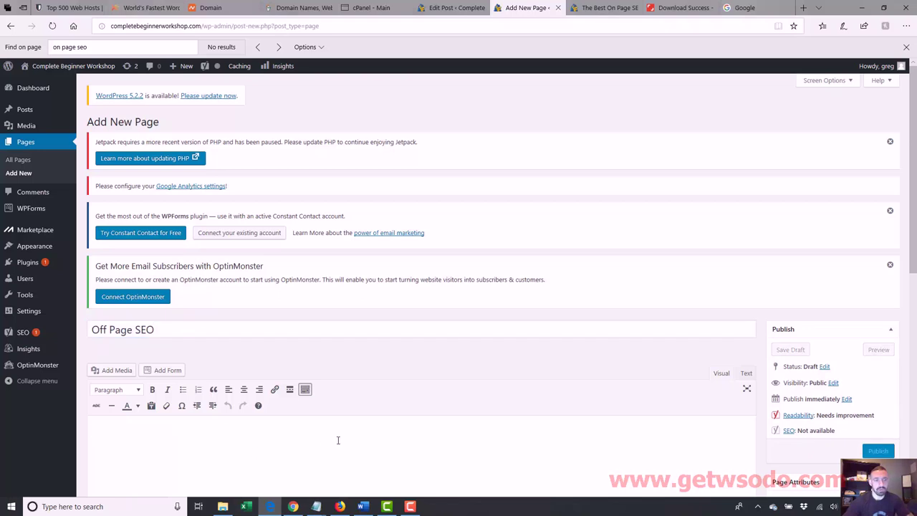
pyautogui.write('All of my ')
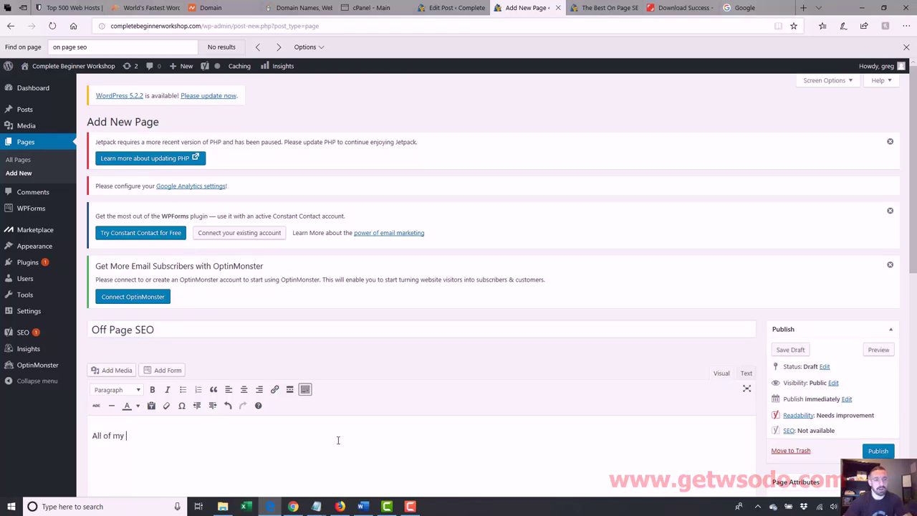
pyautogui.write('pff pag')
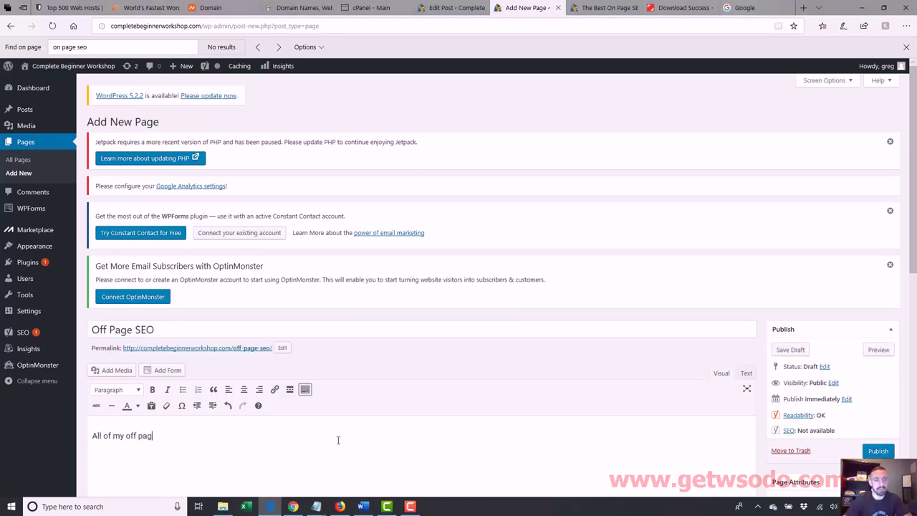
pyautogui.write('e seo related content herelo')
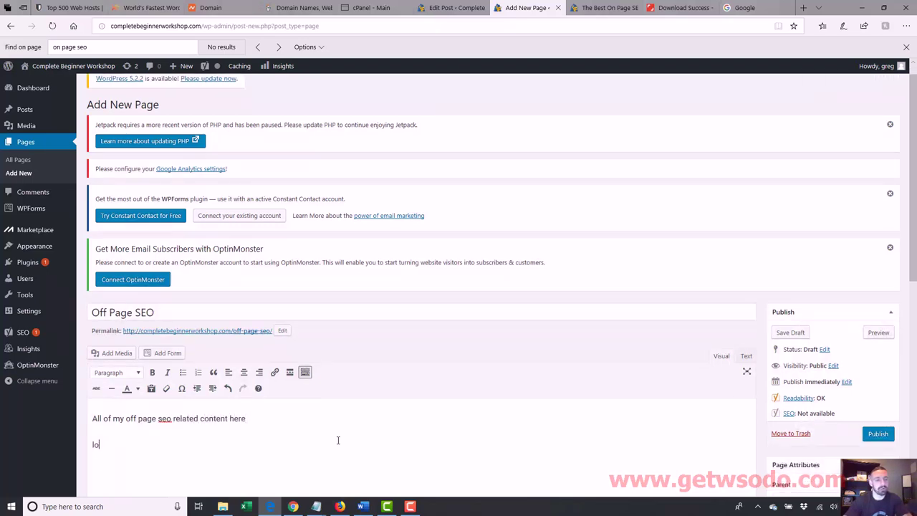
# Step: Add two placeholder paragraphs reading "long article" below the first paragraph of the page body
pyautogui.write('ng aet')
pyautogui.press('BackSpace')
pyautogui.press('BackSpace')
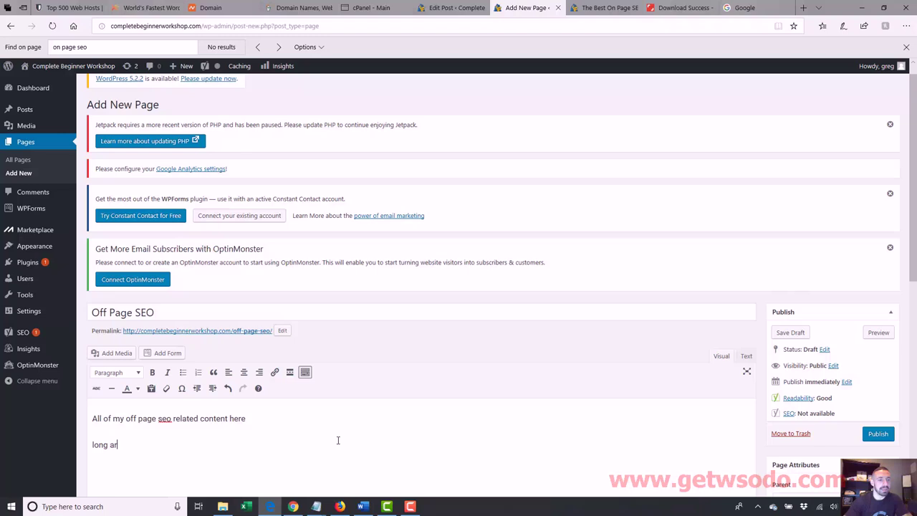
pyautogui.write('rticle')
pyautogui.press('Return')
pyautogui.write('long ')
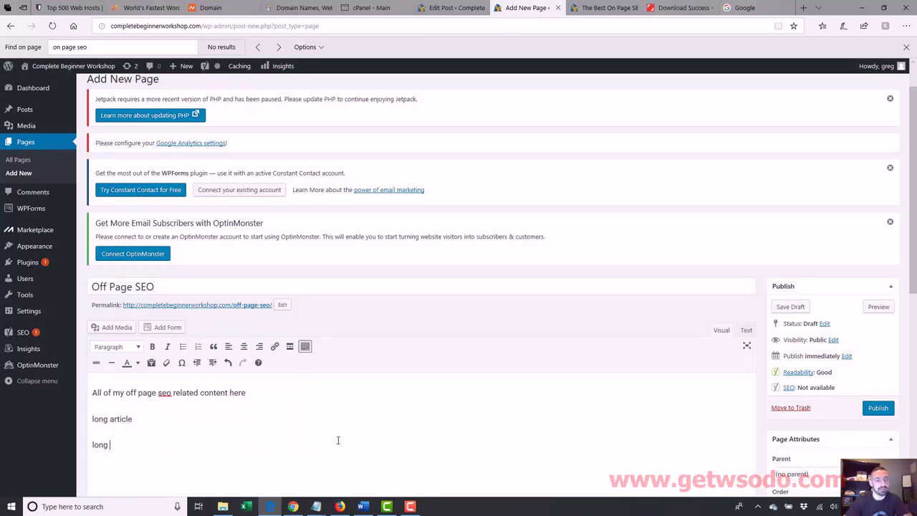
pyautogui.write('article')
pyautogui.press('Return')
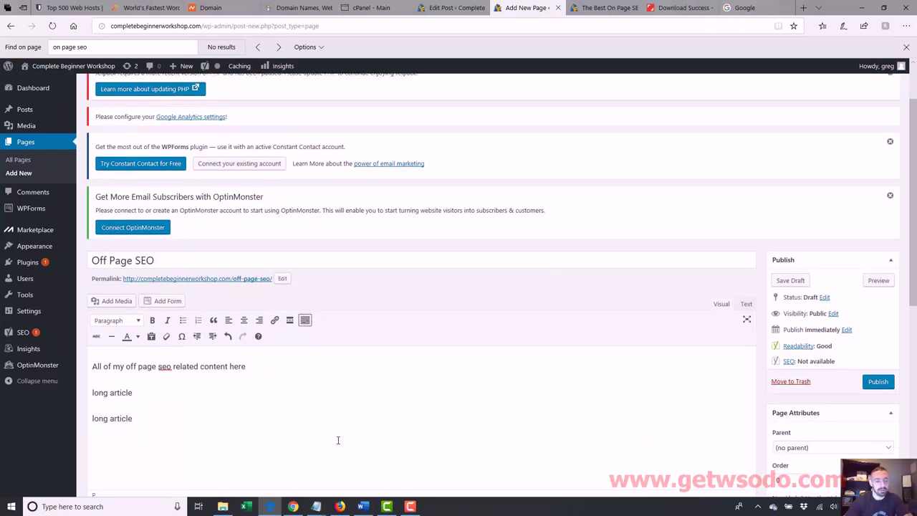
# Step: Add four placeholder paragraphs reading "content" below the "long article" paragraphs and publish the page
pyautogui.write('content')
pyautogui.press('Return')
pyautogui.write('content')
pyautogui.press('Return')
pyautogui.write('c')
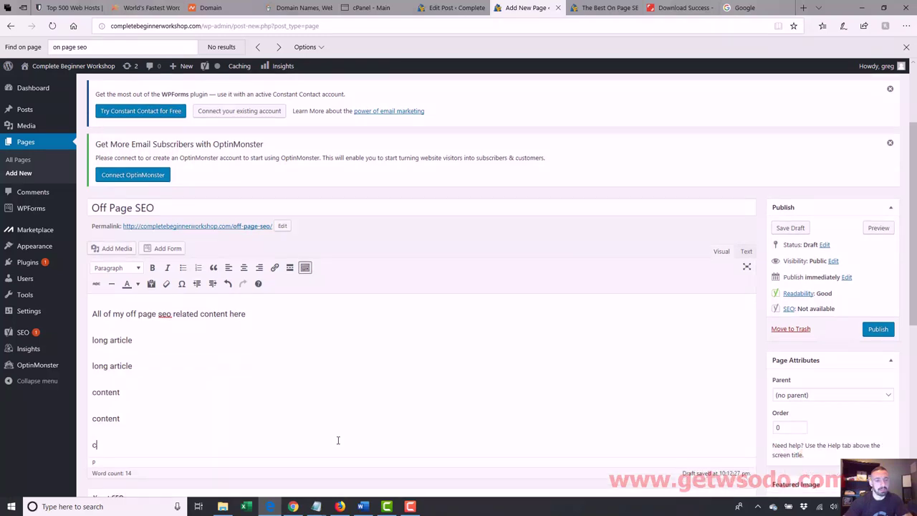
pyautogui.write('ontent')
pyautogui.press('Return')
pyautogui.write('content')
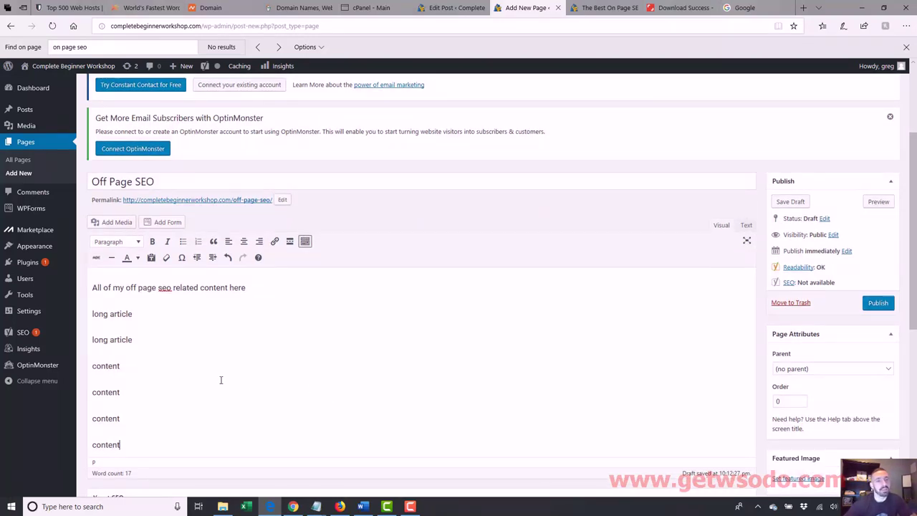
pyautogui.click(877, 302)
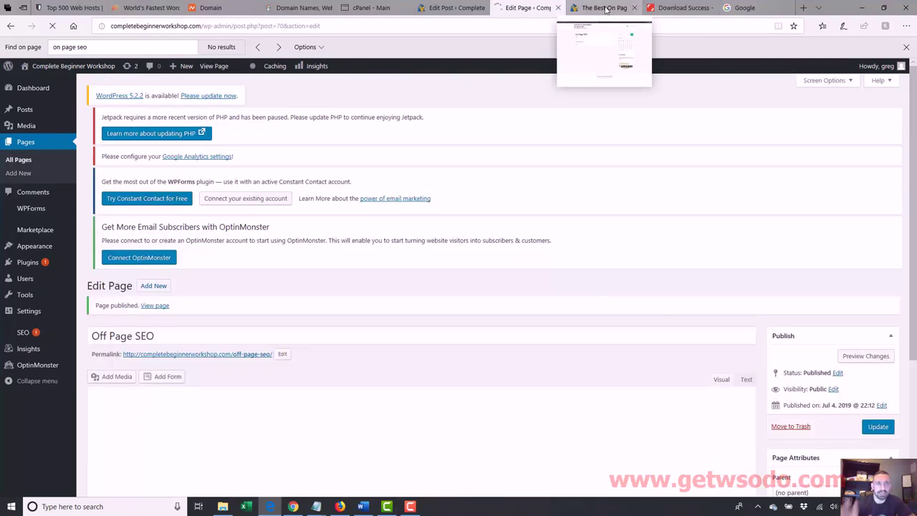
# Step: Load the live site's home page at completebeginnerworkshop.com and open the on-page search engine optimization tutorial page from its navigation
pyautogui.click(605, 9)
pyautogui.click(576, 25)
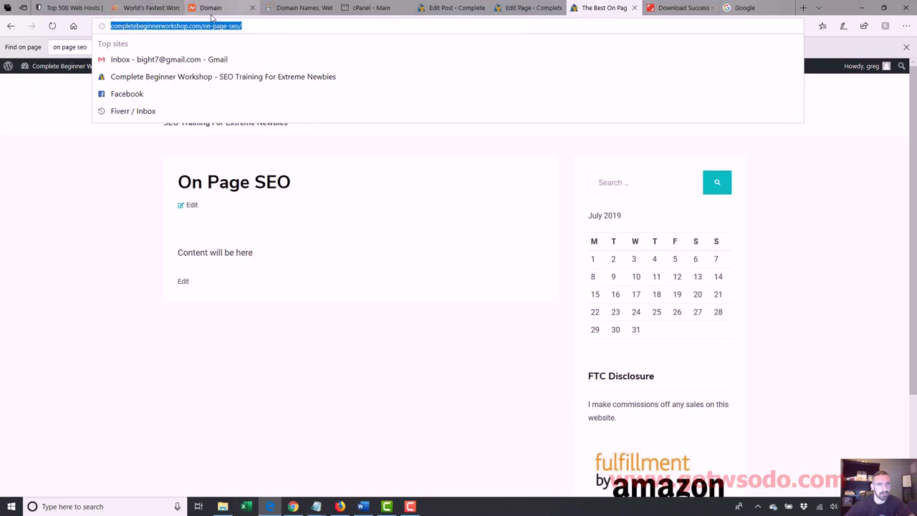
pyautogui.moveTo(203, 26); pyautogui.dragTo(415, 6)
pyautogui.press('BackSpace')
pyautogui.press('Return')
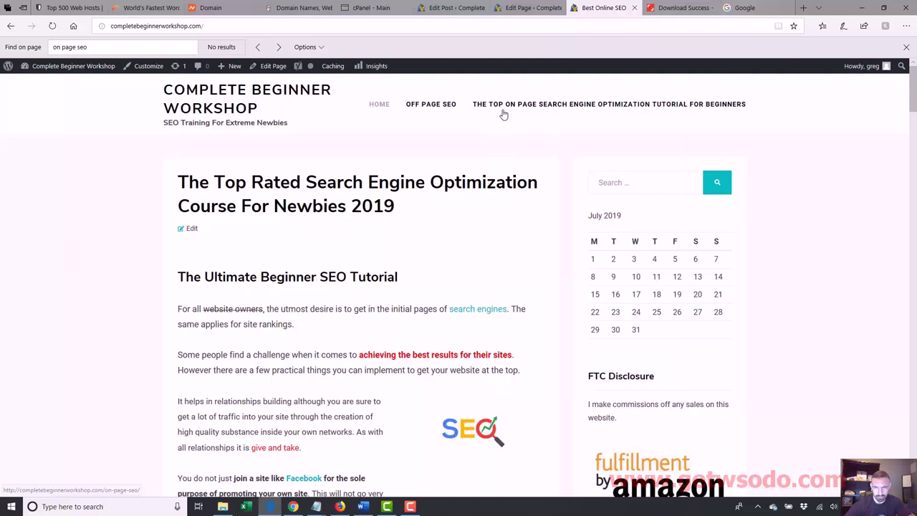
pyautogui.click(543, 105)
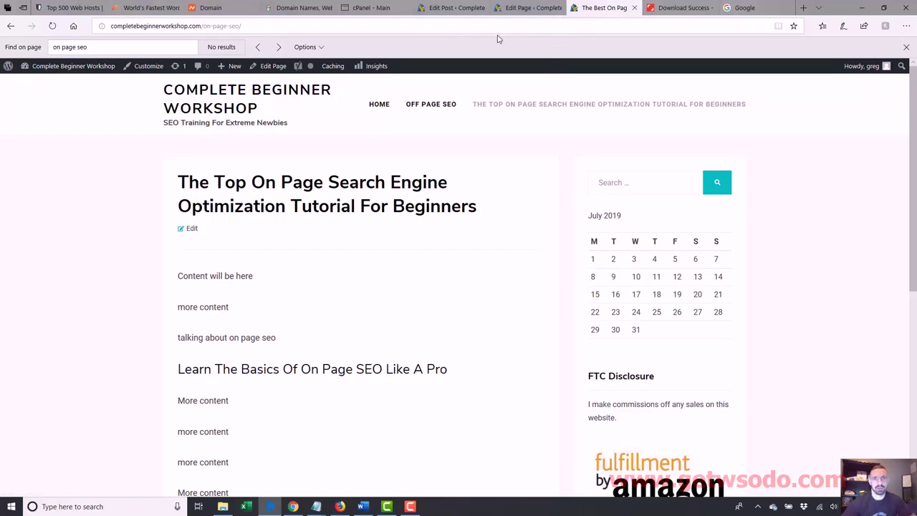
# Step: Open the live Off Page SEO page in a separate browser tab alongside the on-page tutorial page
pyautogui.click(534, 8)
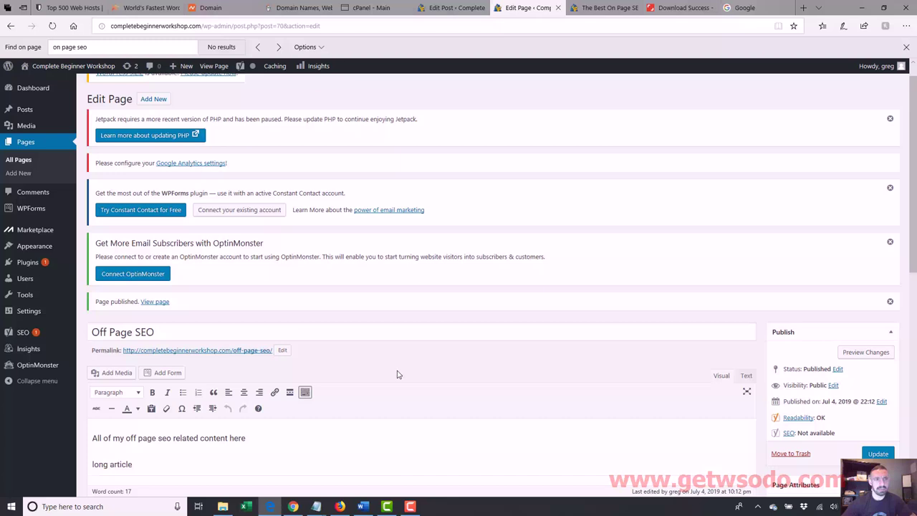
pyautogui.click(605, 8)
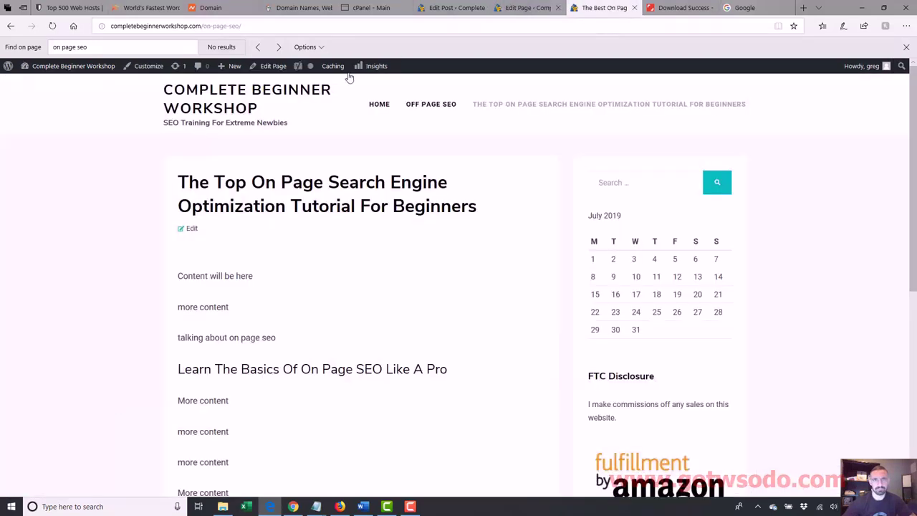
pyautogui.rightClick(423, 115)
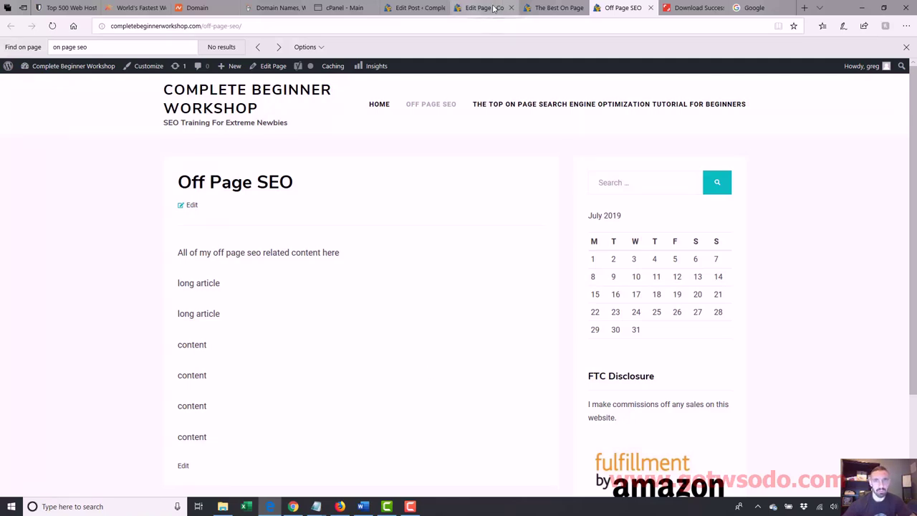
pyautogui.click(556, 8)
# Step: In the Off Page SEO editor, insert the paragraph "By the way, when you're doing your on page seo, don't forget to...." after the second "long article"
pyautogui.click(487, 7)
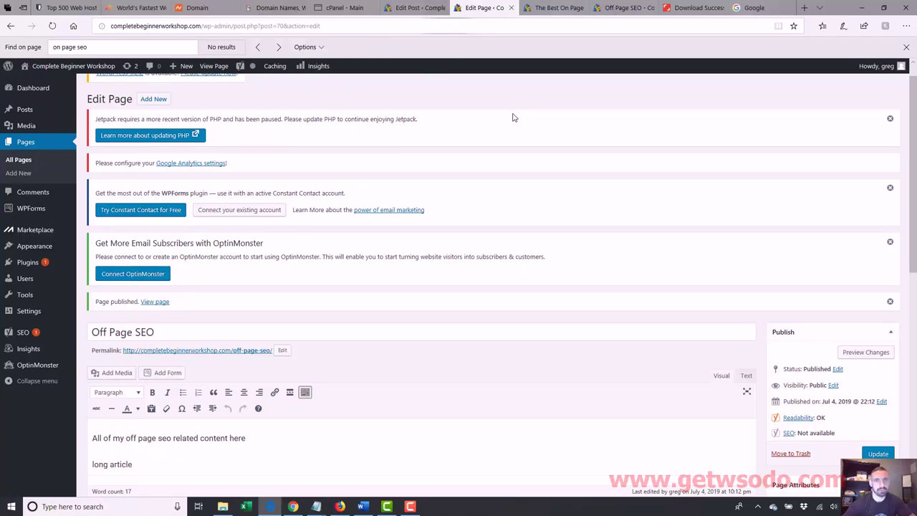
pyautogui.scroll(-2, 913, 192)
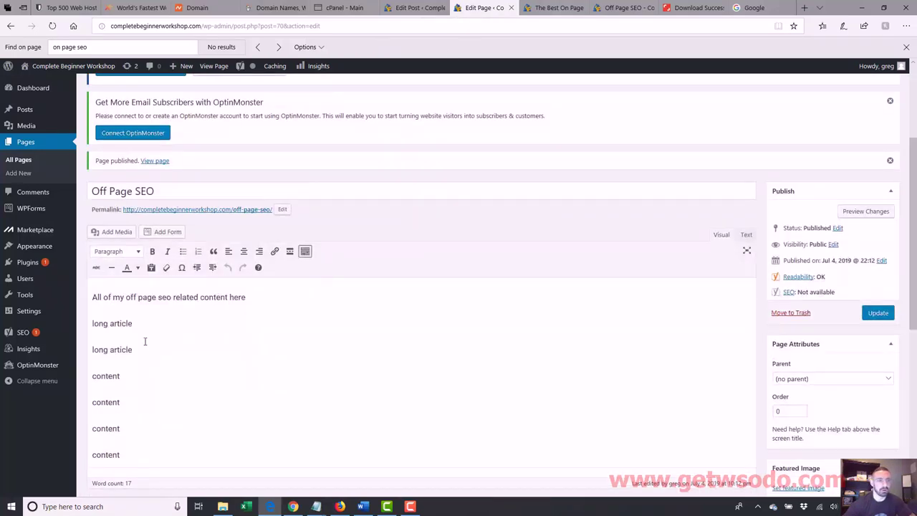
pyautogui.press('Return')
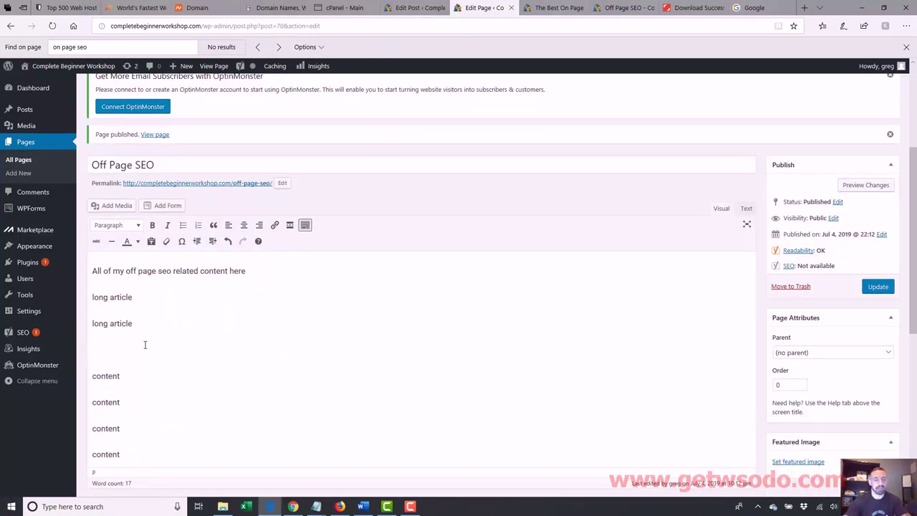
pyautogui.write('By the way, when')
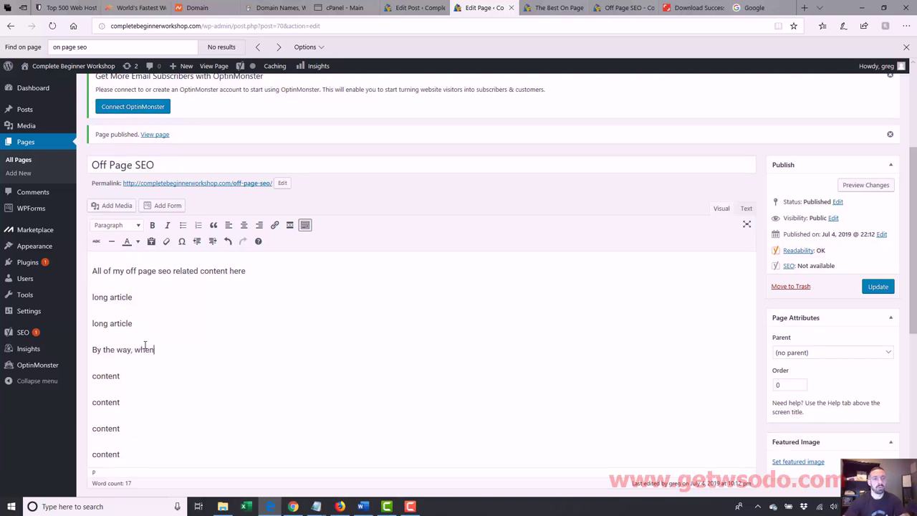
pyautogui.write(" you're doing your")
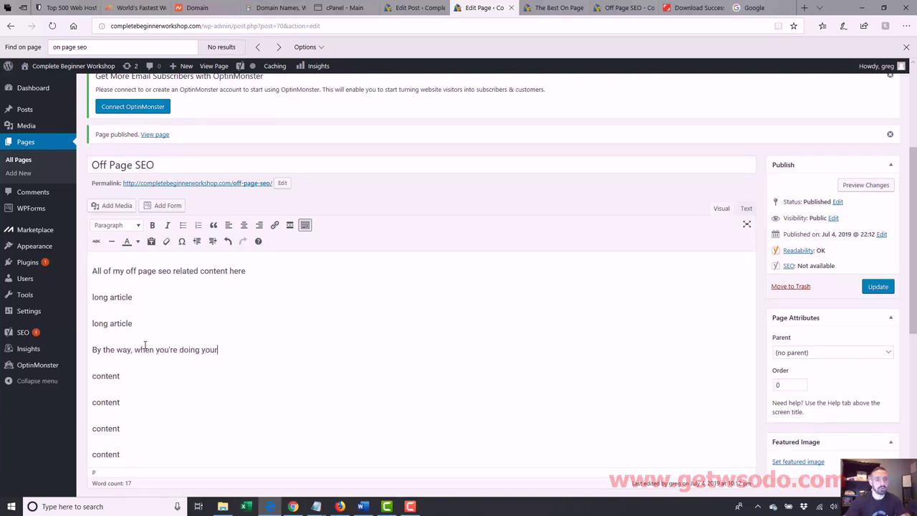
pyautogui.write(' on page seo. ')
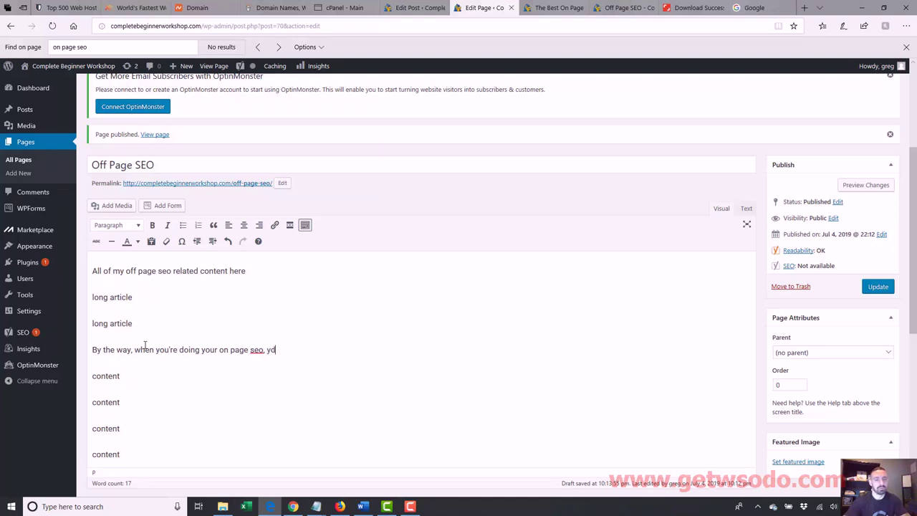
pyautogui.write("don't forget to")
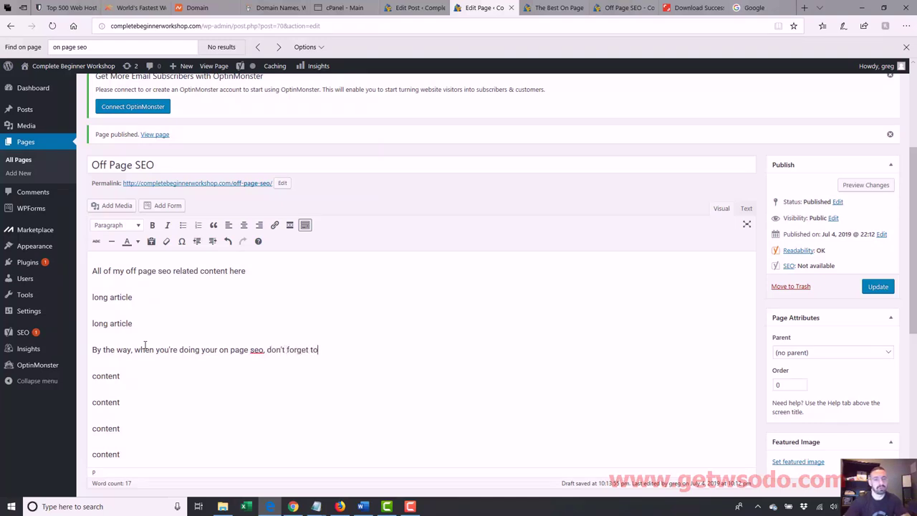
pyautogui.write('....')
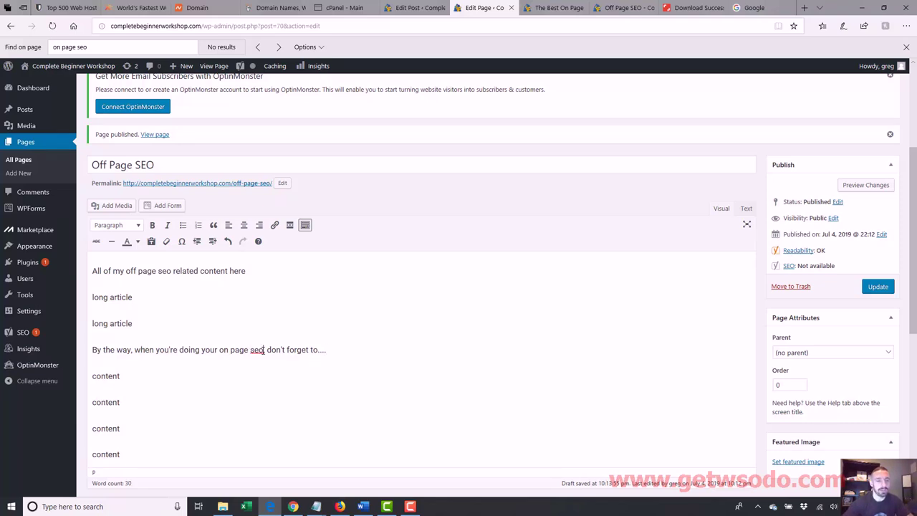
# Step: Link the words "on page seo" in the new paragraph to completebeginnerworkshop.com/on-page-seo and update the page
pyautogui.moveTo(264, 350); pyautogui.dragTo(218, 349)
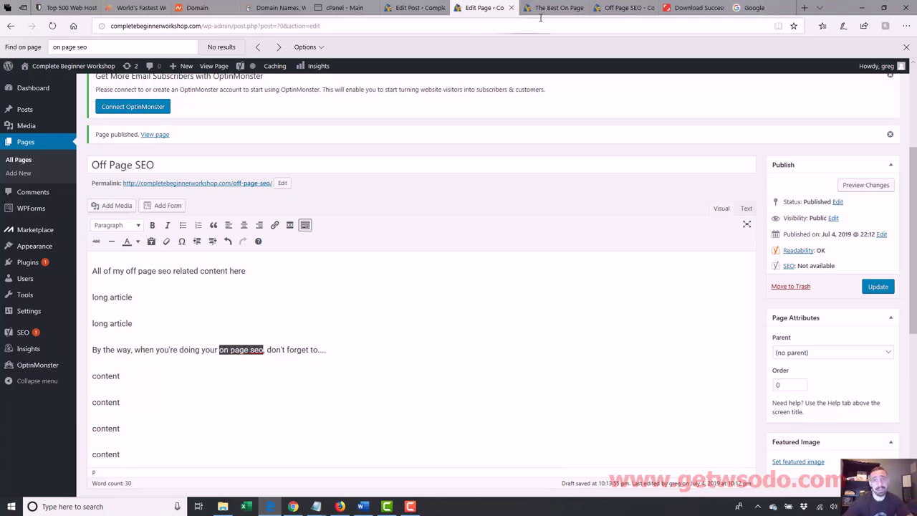
pyautogui.click(550, 8)
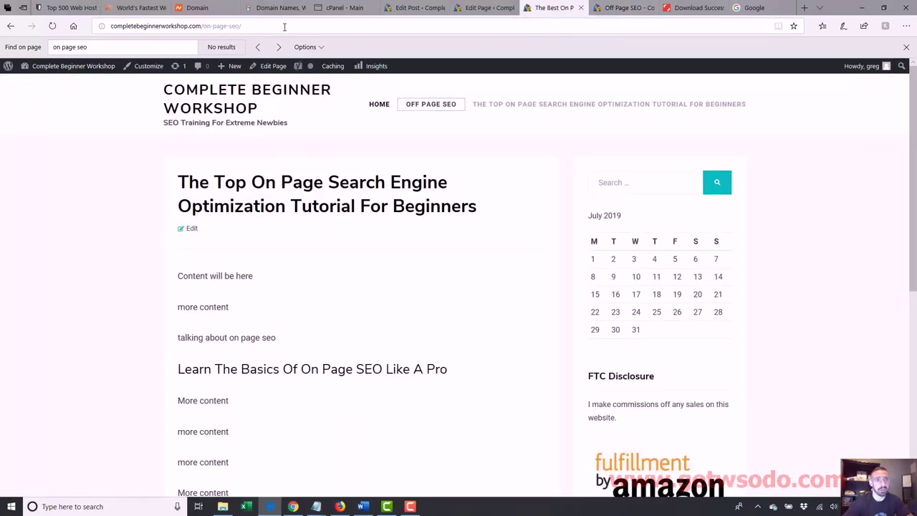
pyautogui.click(285, 27)
pyautogui.hotkey('ctrl', 'c')
pyautogui.click(469, 8)
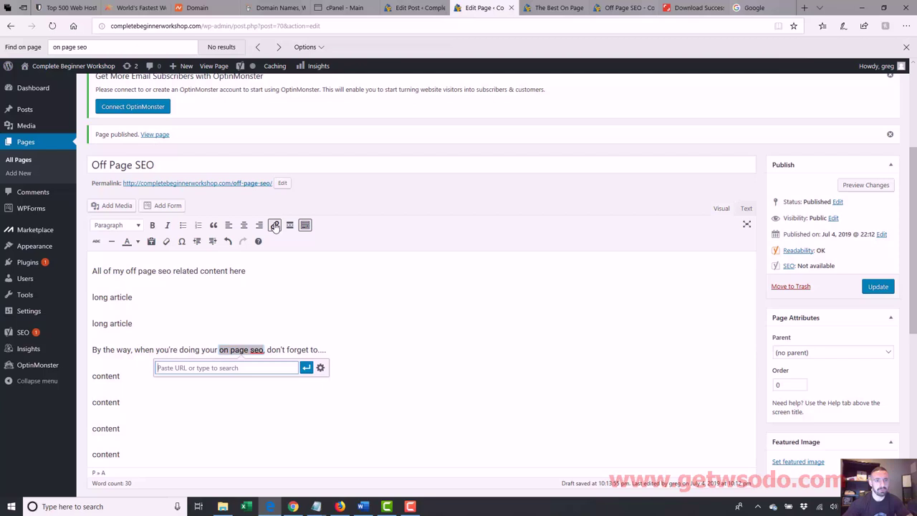
pyautogui.hotkey('ctrl', 'v')
pyautogui.click(306, 368)
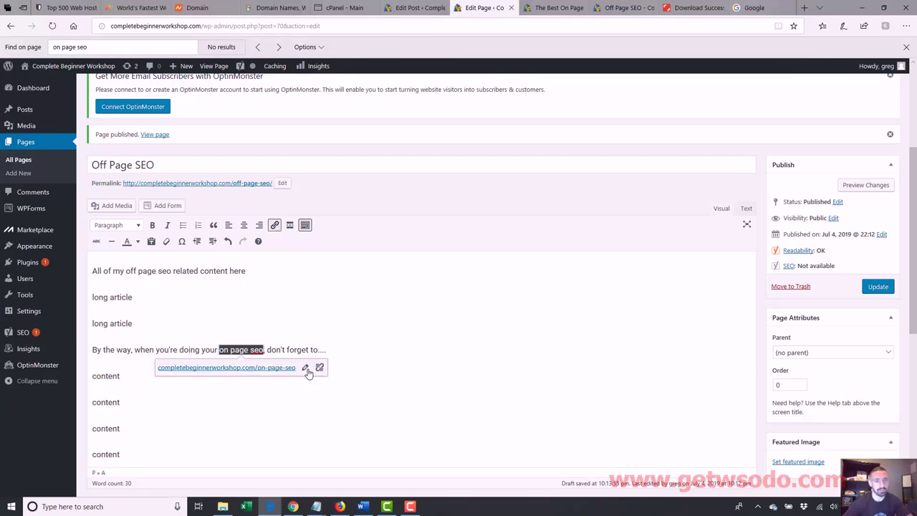
pyautogui.click(345, 350)
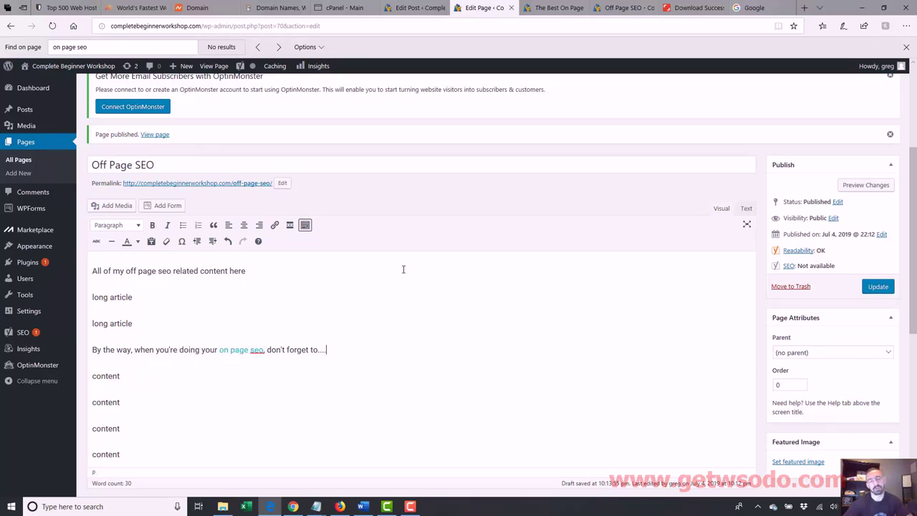
pyautogui.click(878, 287)
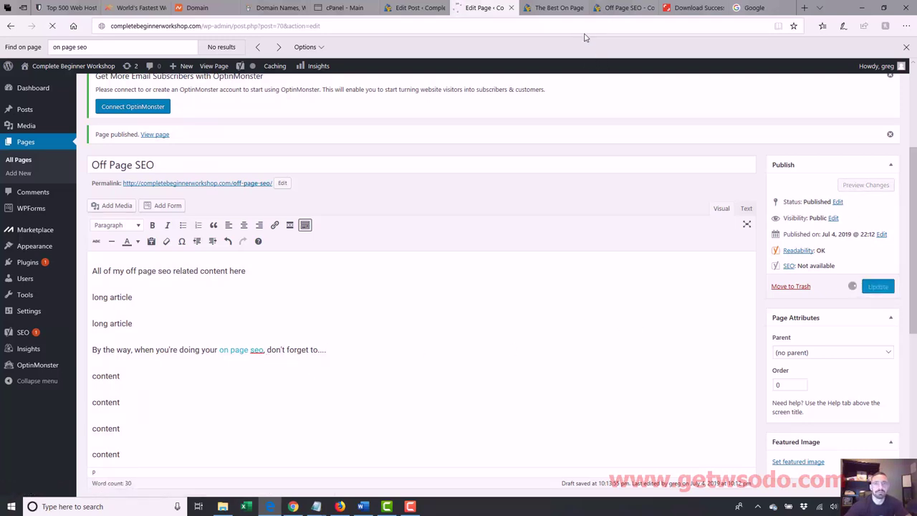
# Step: Reload the live Off Page SEO page and follow its "on page seo" link
pyautogui.click(615, 8)
pyautogui.click(267, 23)
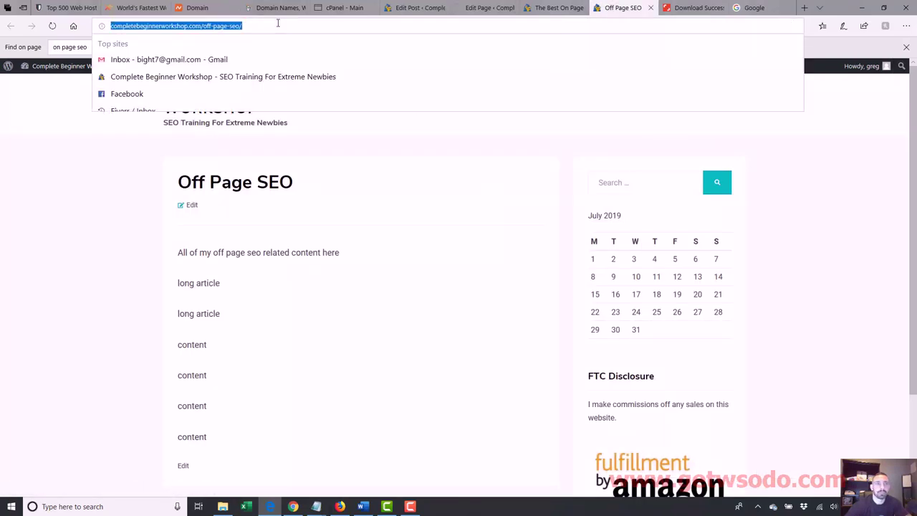
pyautogui.press('Return')
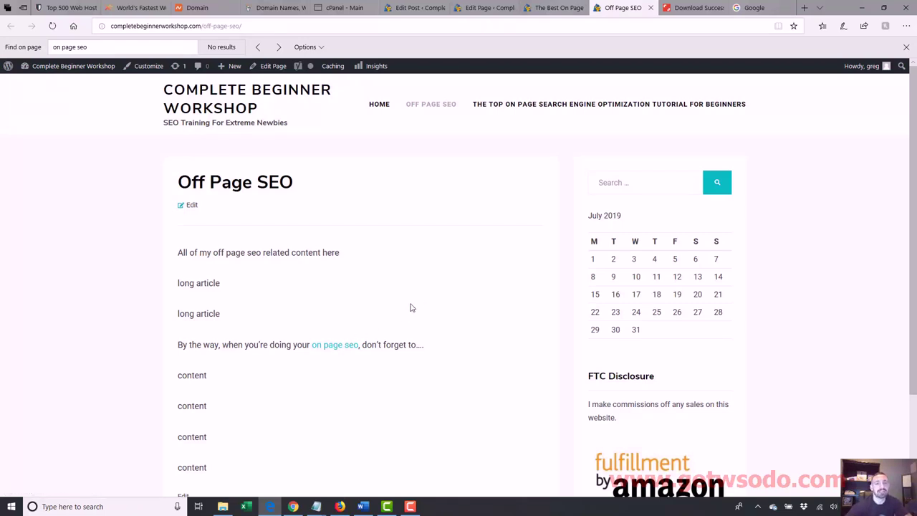
pyautogui.click(344, 347)
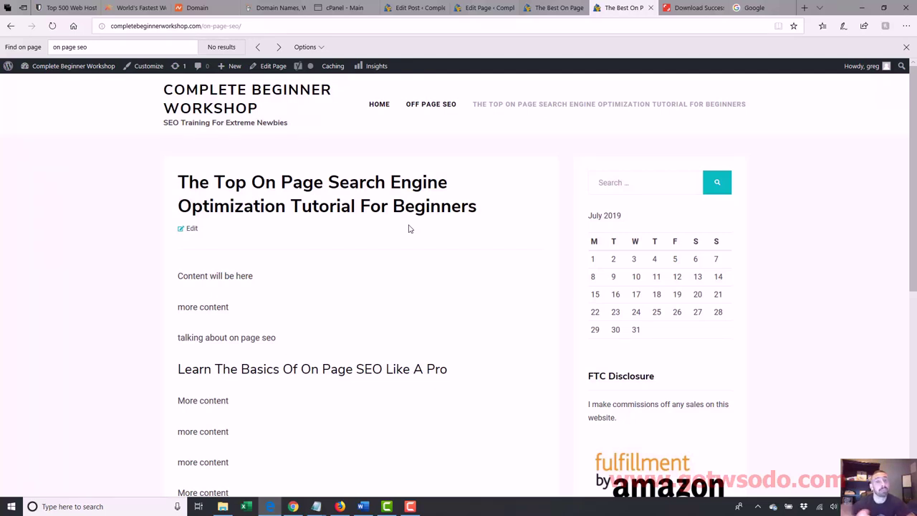
# Step: Switch to Chrome and look through the Steve Reeves Wikipedia article for examples of relevant internal links
pyautogui.click(304, 507)
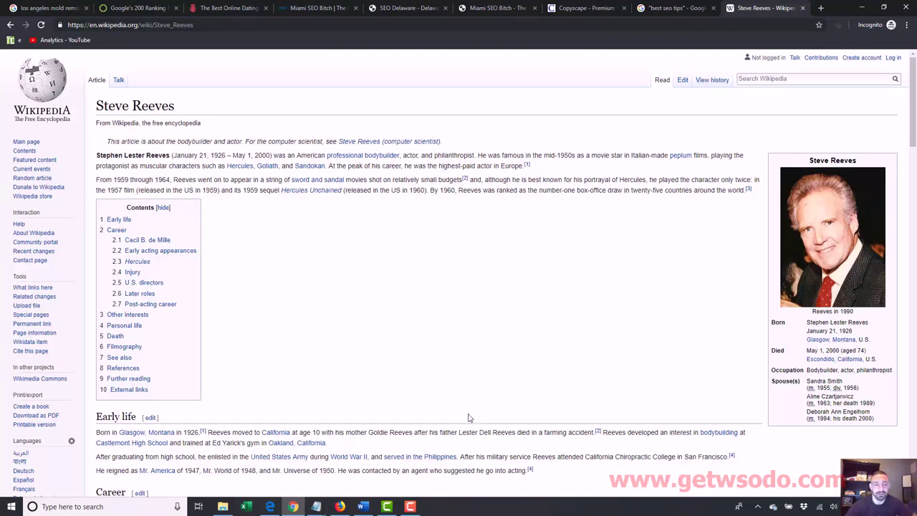
pyautogui.scroll(-12, 831, 236)
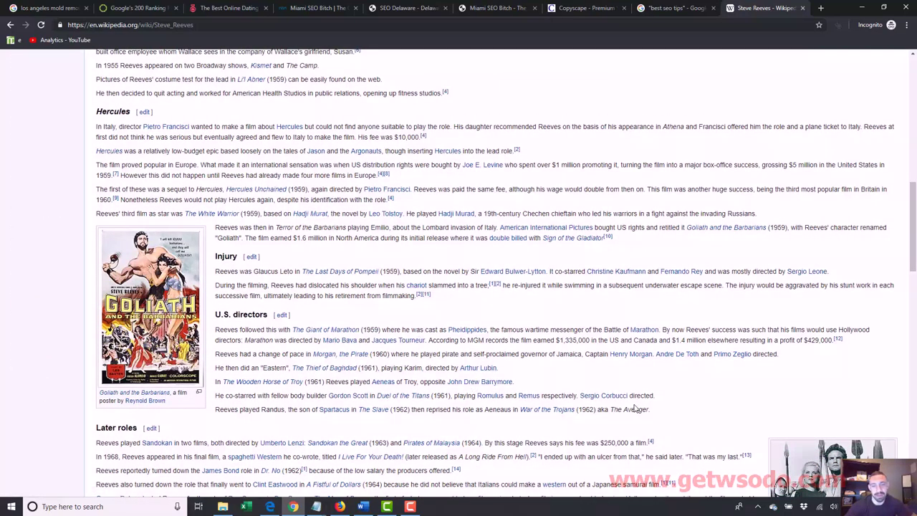
pyautogui.moveTo(912, 256); pyautogui.dragTo(914, 86)
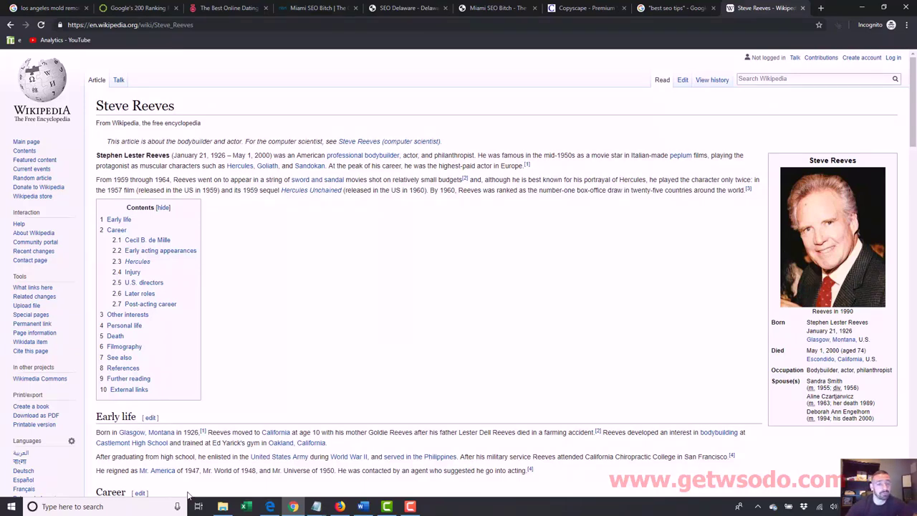
# Step: Switch back to the WordPress admin in Edge and create a navigation menu named "Main"
pyautogui.click(276, 508)
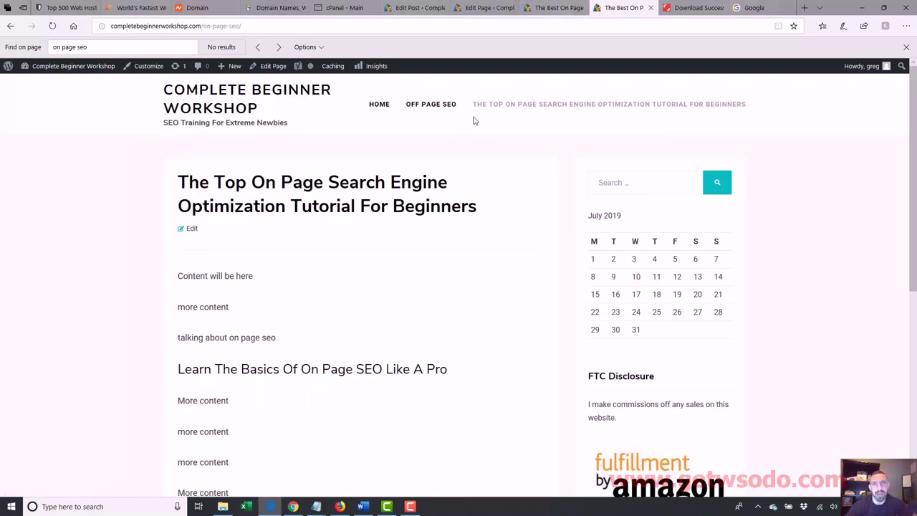
pyautogui.click(490, 7)
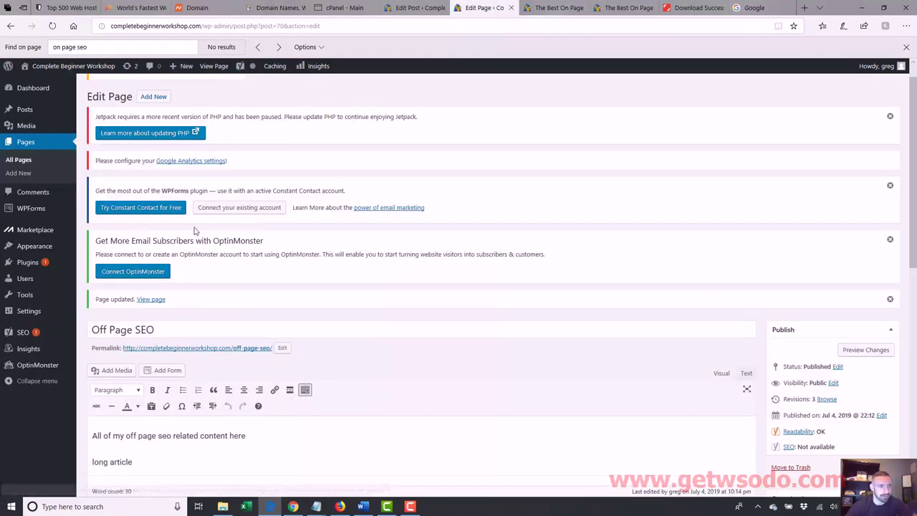
pyautogui.moveTo(50, 251)
pyautogui.click(105, 289)
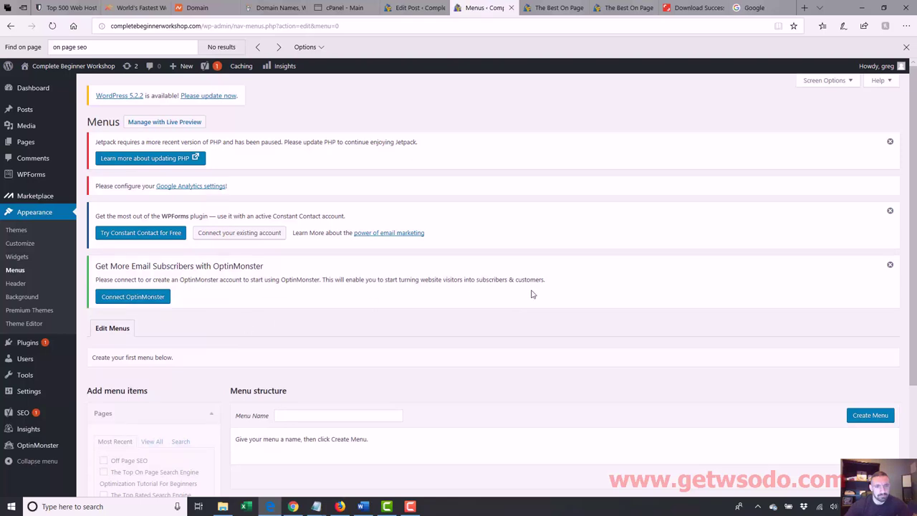
pyautogui.scroll(-2, 502, 301)
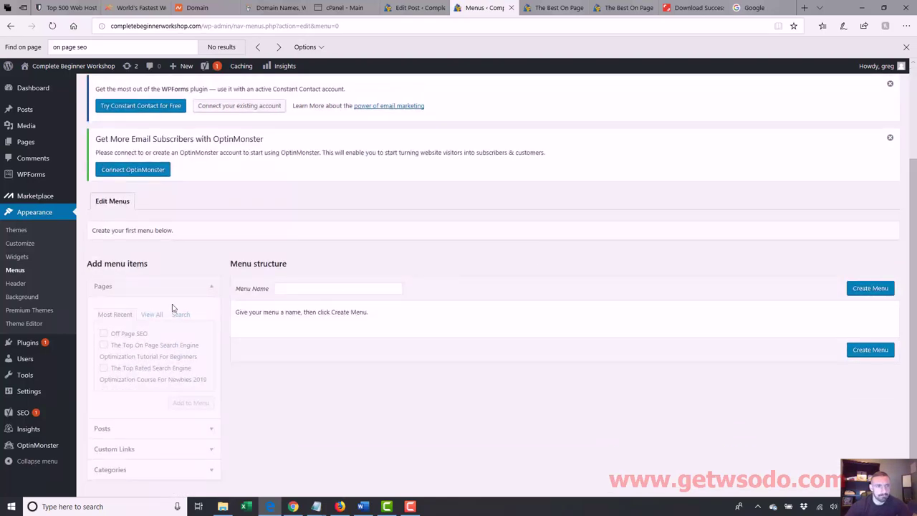
pyautogui.click(292, 289)
pyautogui.write('Main')
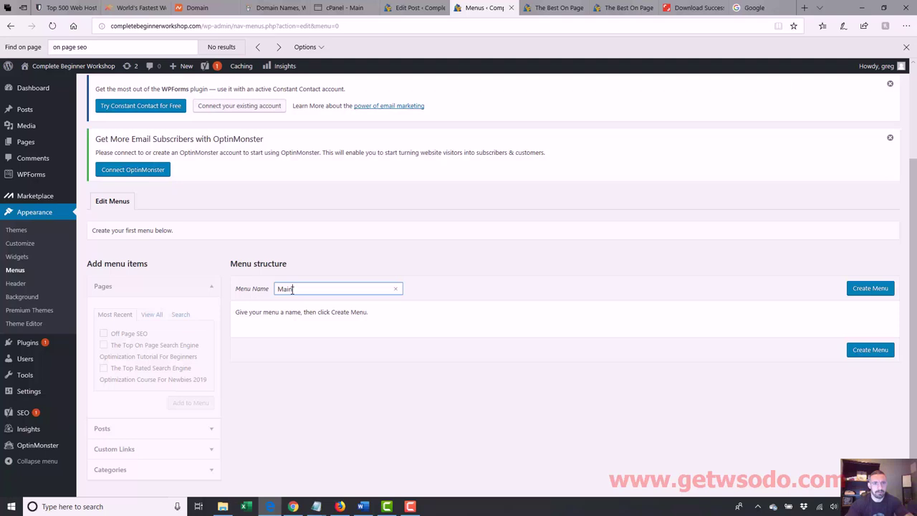
pyautogui.click(878, 289)
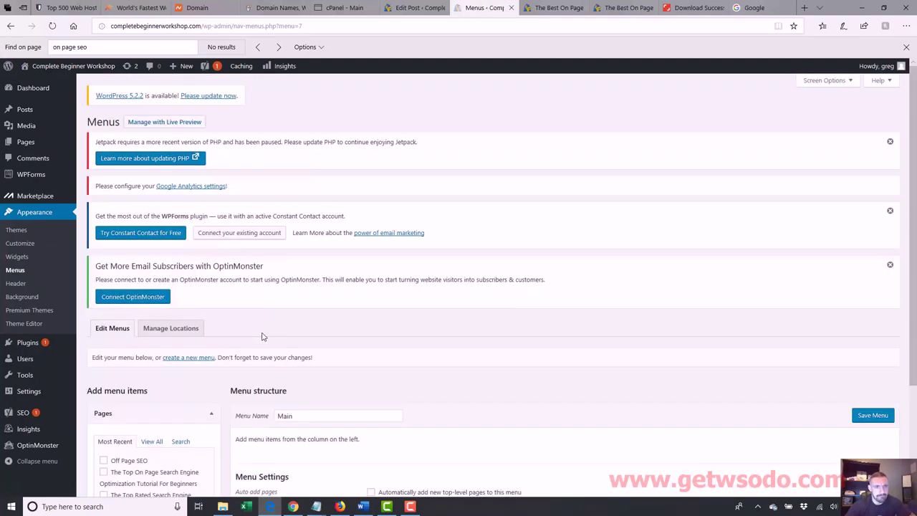
pyautogui.scroll(-2, 444, 391)
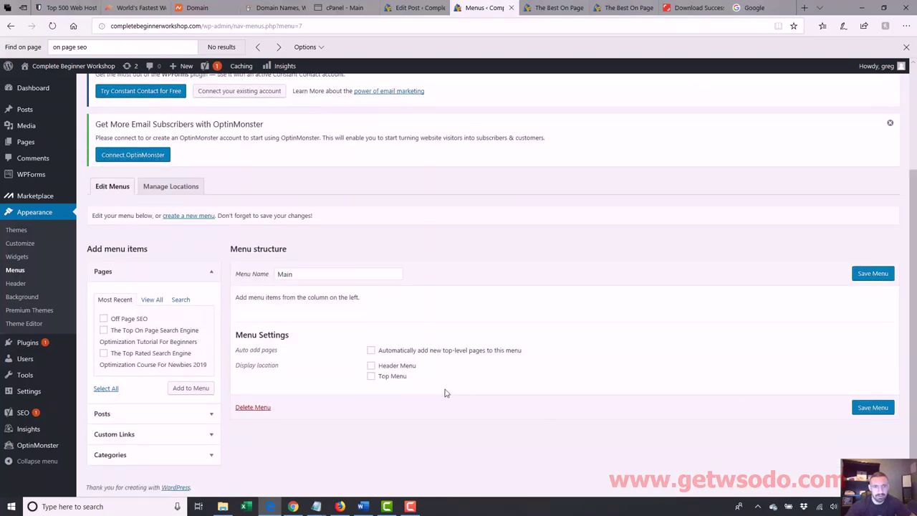
pyautogui.click(370, 376)
pyautogui.click(371, 377)
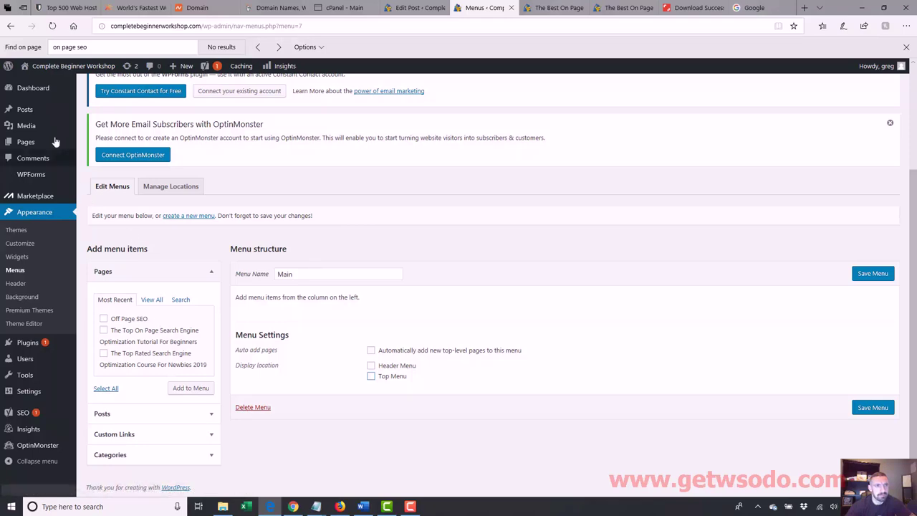
# Step: Leave the menu editor, open The Top On Page Search Engine Optimization Tutorial For Beginners for editing, and check its navigation label on the live site
pyautogui.moveTo(51, 142)
pyautogui.click(87, 146)
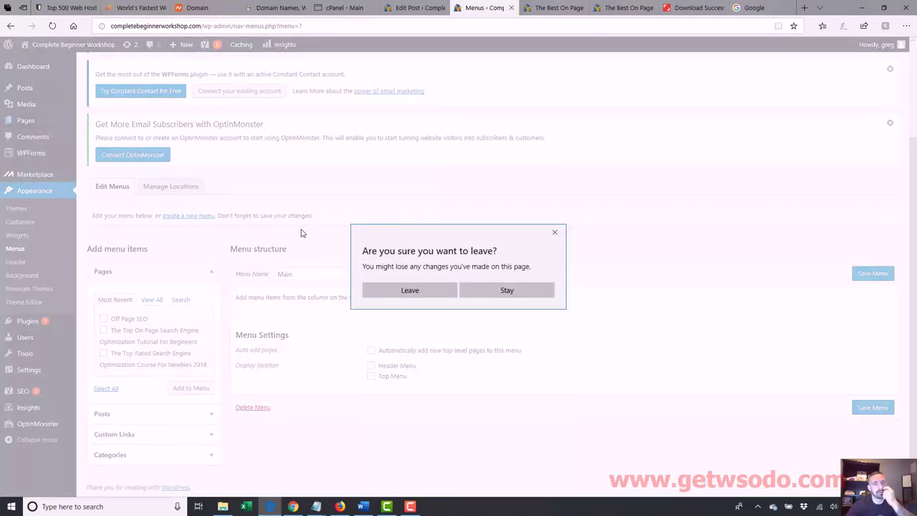
pyautogui.click(410, 290)
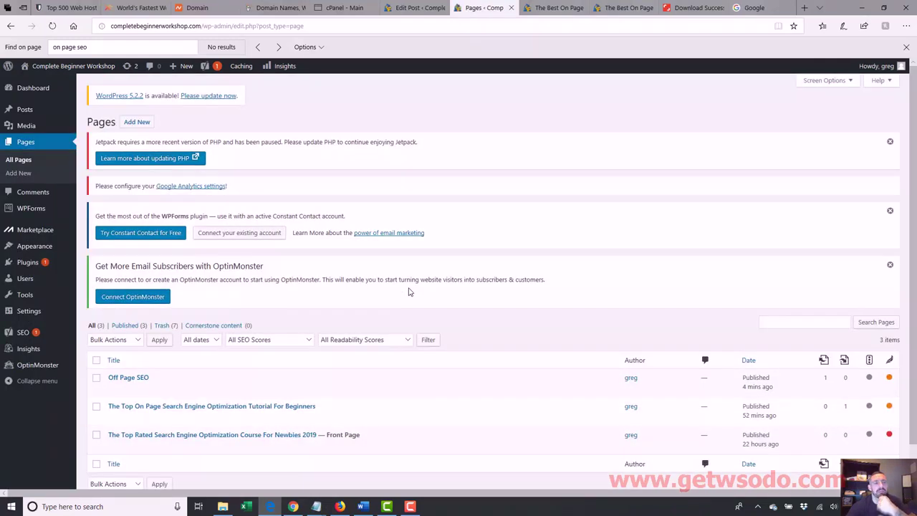
pyautogui.click(246, 406)
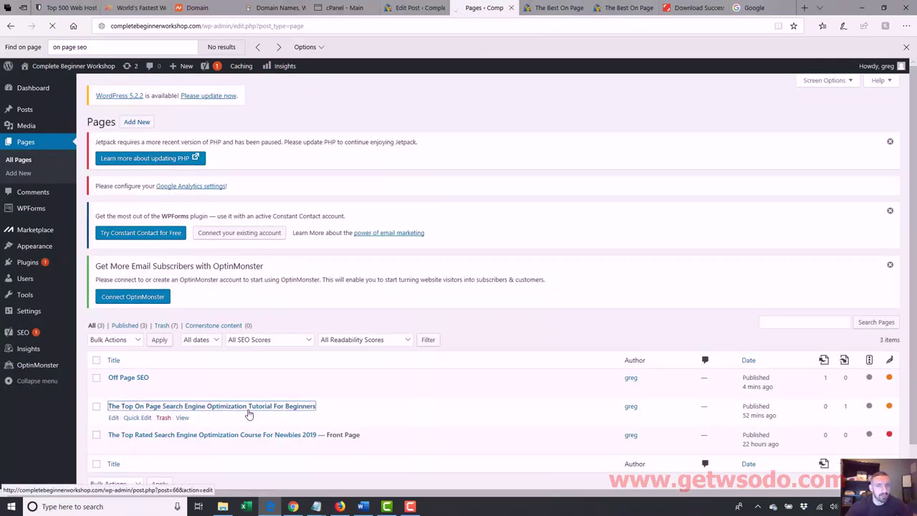
pyautogui.click(555, 8)
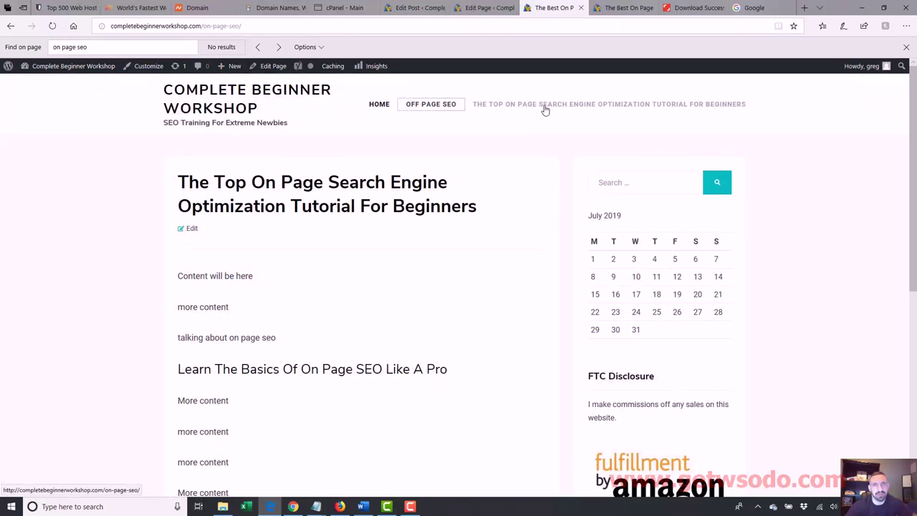
pyautogui.click(491, 8)
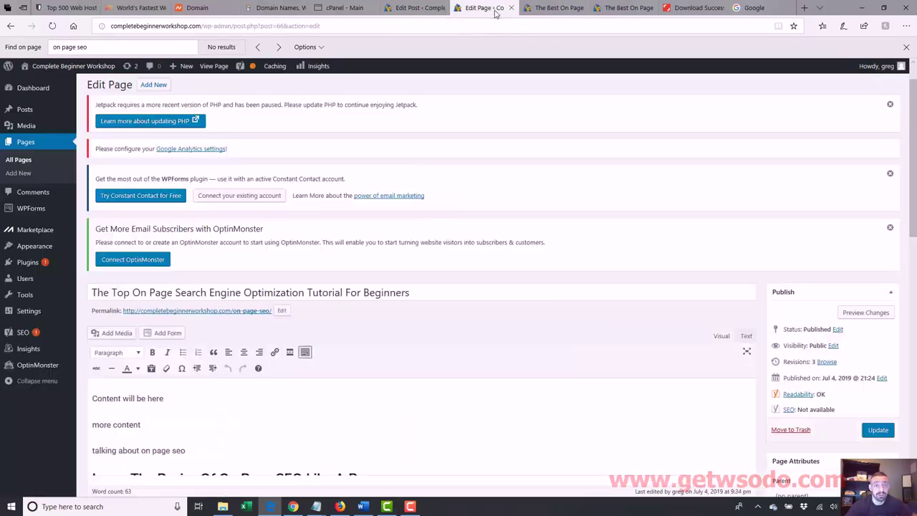
# Step: Look through the on-page SEO page's edit screen, including the Yoast SEO settings and screen options, for a way to shorten its navigation label
pyautogui.moveTo(914, 209); pyautogui.dragTo(913, 456)
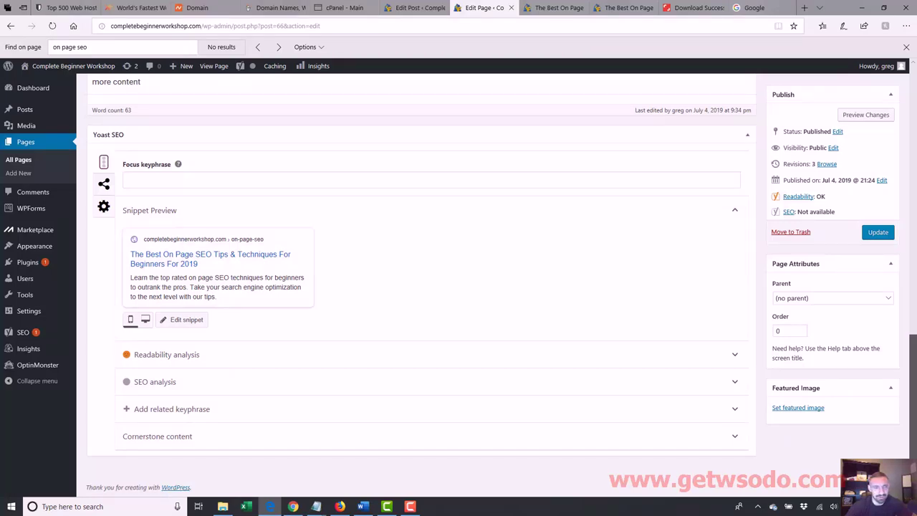
pyautogui.moveTo(913, 456); pyautogui.dragTo(914, 221)
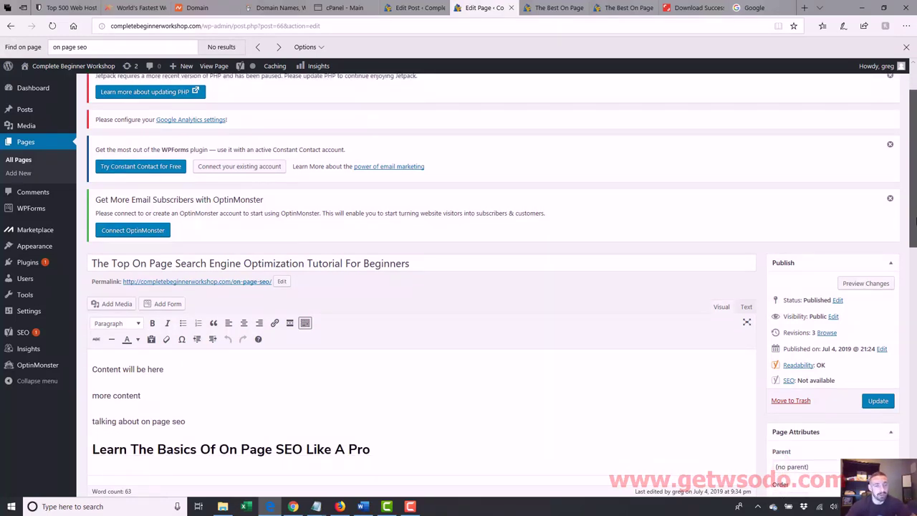
pyautogui.moveTo(914, 221); pyautogui.dragTo(913, 194)
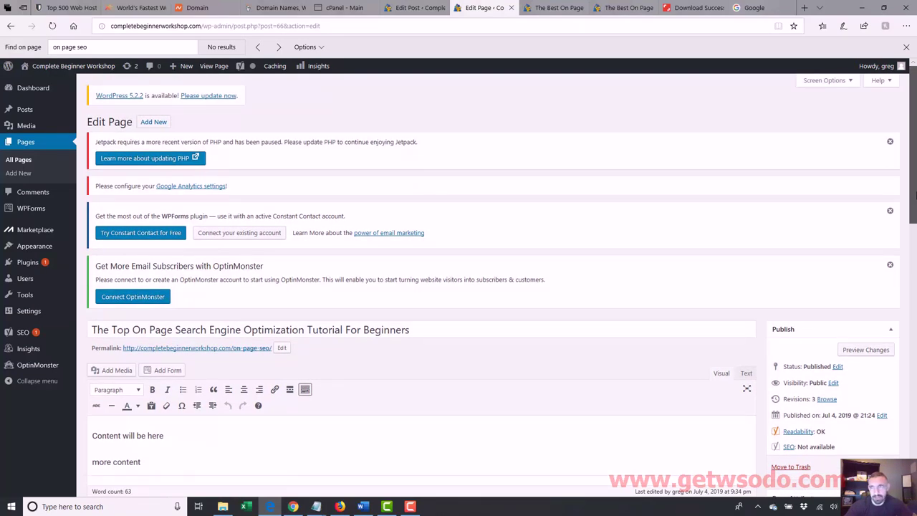
pyautogui.click(851, 83)
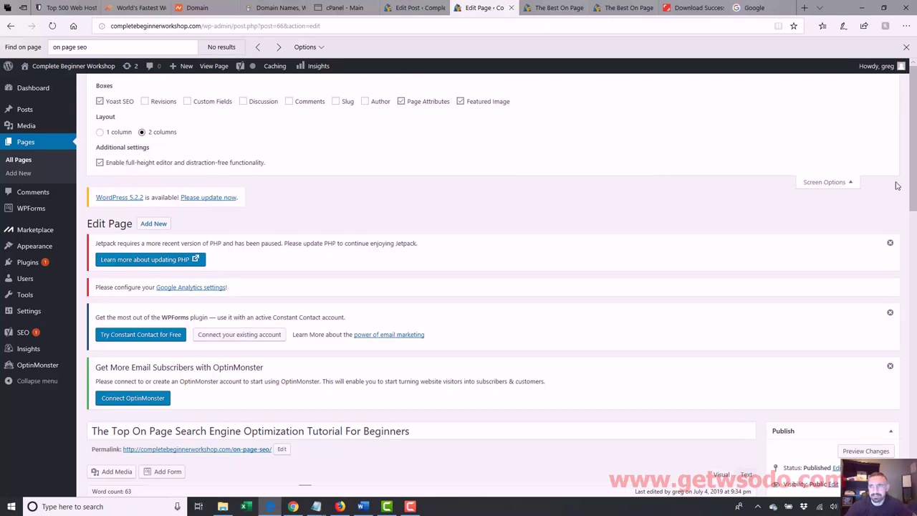
pyautogui.scroll(-1, 913, 186)
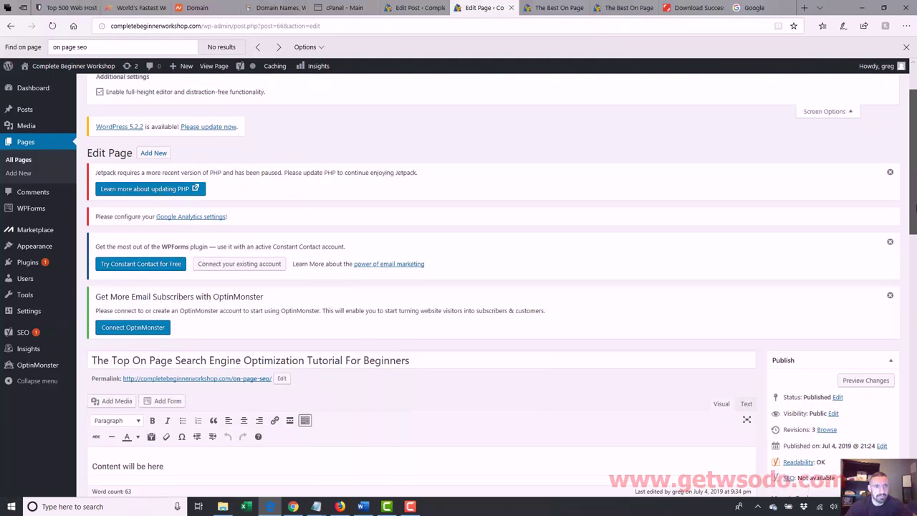
pyautogui.scroll(1, 914, 208)
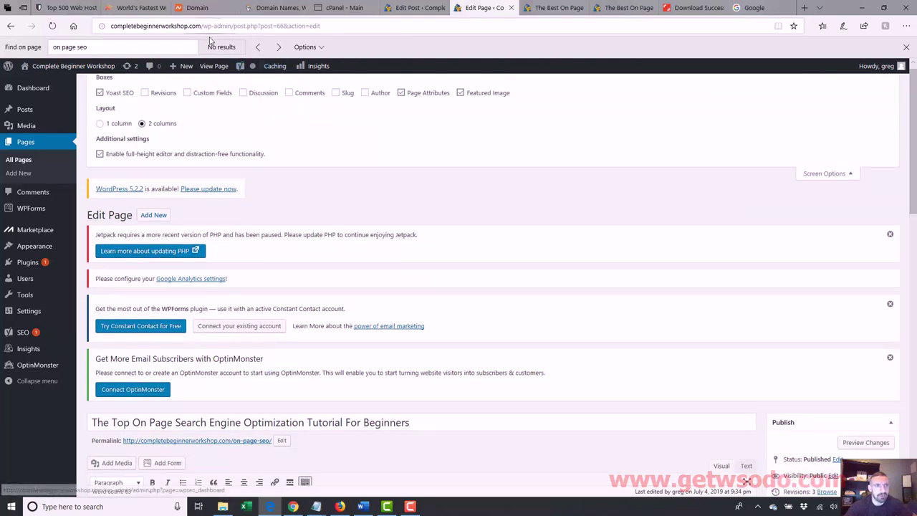
# Step: Open the installed themes in WordPress, switch to Chrome and search Google for "allium theme tutorial"
pyautogui.moveTo(55, 256)
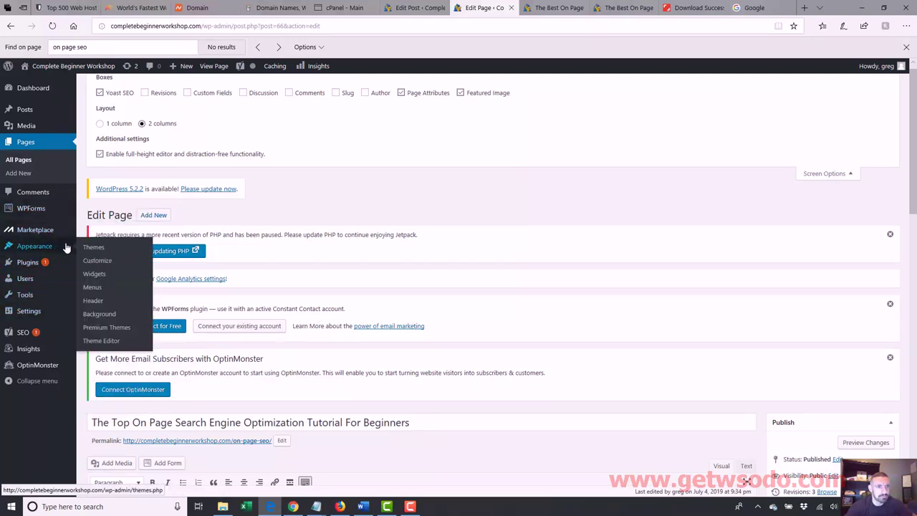
pyautogui.click(94, 246)
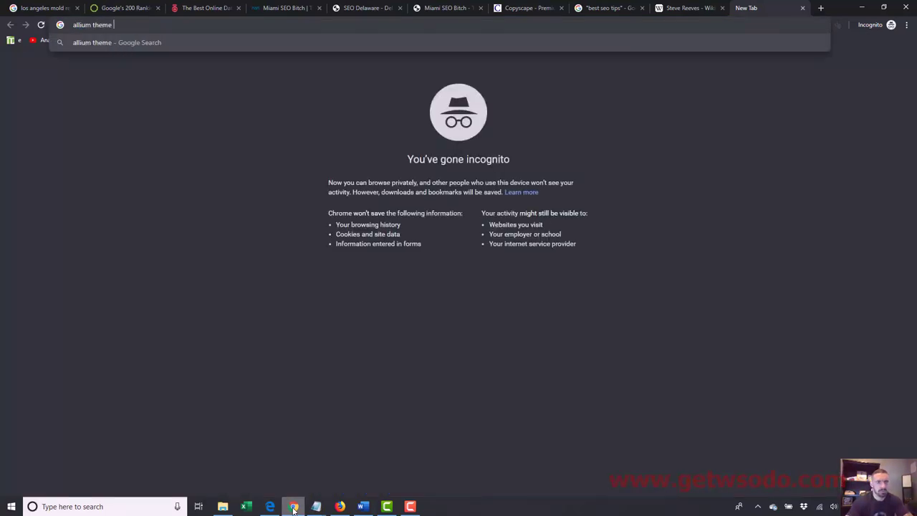
pyautogui.write('rectory')
pyautogui.press('BackSpace')
pyautogui.press('BackSpace')
pyautogui.press('BackSpace')
pyautogui.press('BackSpace')
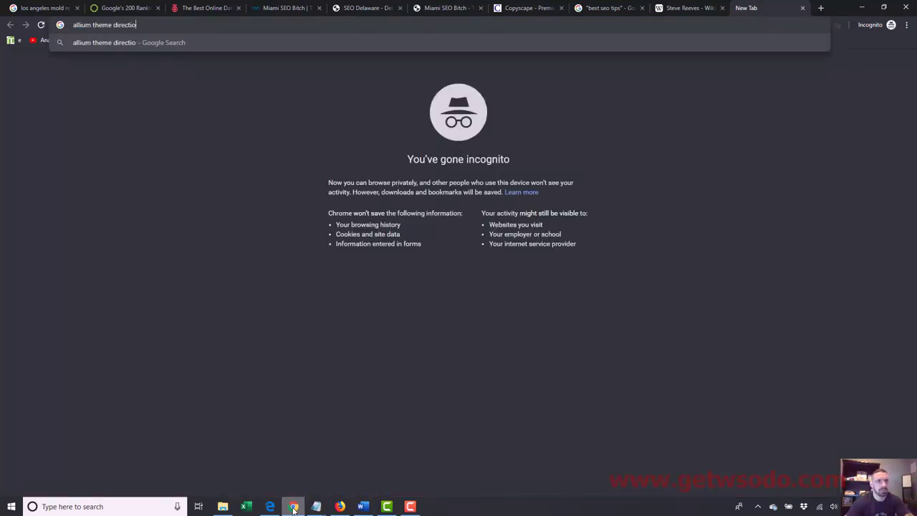
pyautogui.press('BackSpace')
pyautogui.press('BackSpace')
pyautogui.press('BackSpace')
pyautogui.press('BackSpace')
pyautogui.press('BackSpace')
pyautogui.write('tutoria')
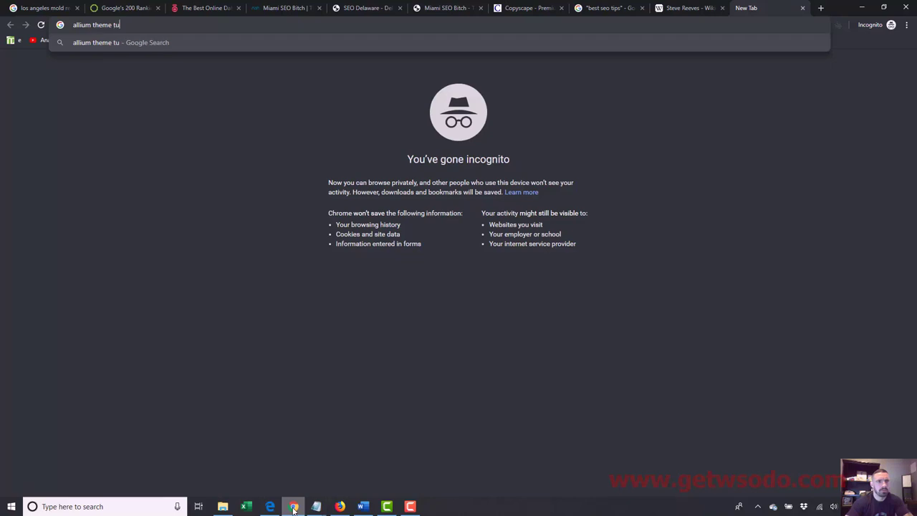
pyautogui.write('l')
pyautogui.press('Return')
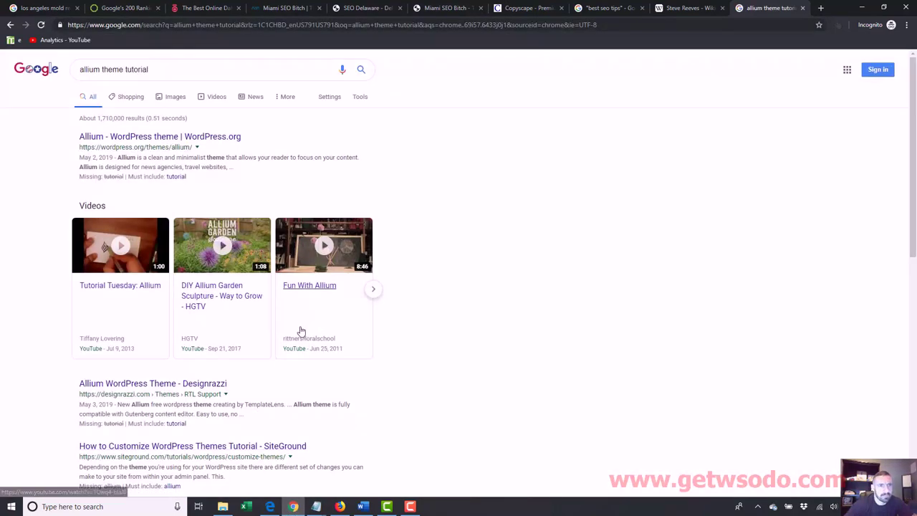
# Step: Open the Allium theme's WordPress.org page and look through it for documentation
pyautogui.click(209, 140)
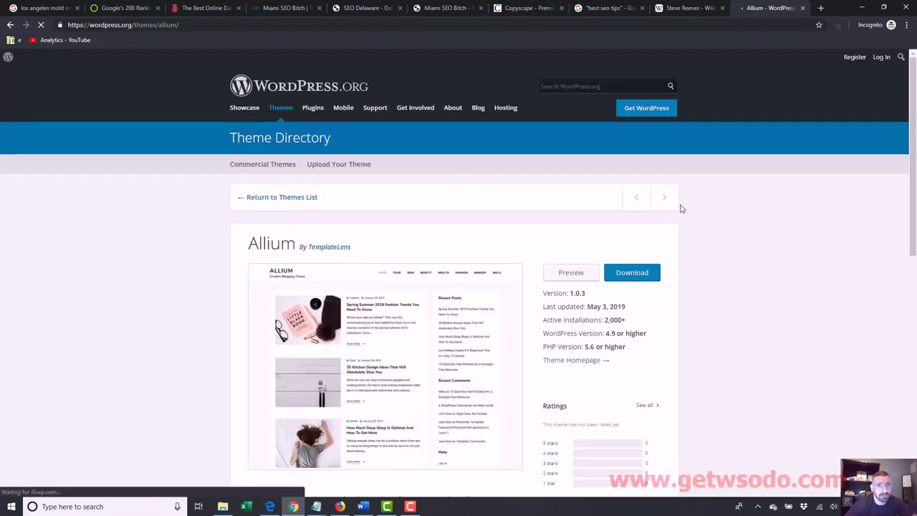
pyautogui.scroll(-5, 915, 285)
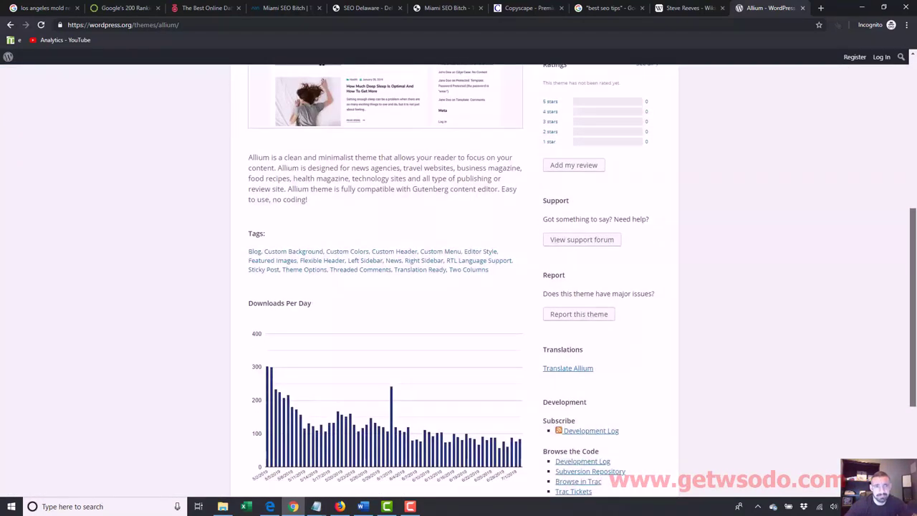
pyautogui.moveTo(915, 285); pyautogui.dragTo(915, 369)
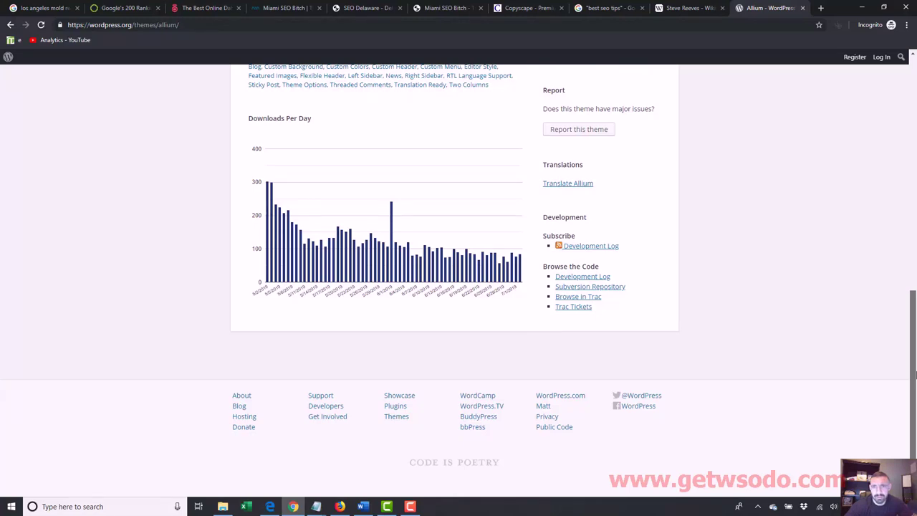
pyautogui.moveTo(915, 374); pyautogui.dragTo(915, 143)
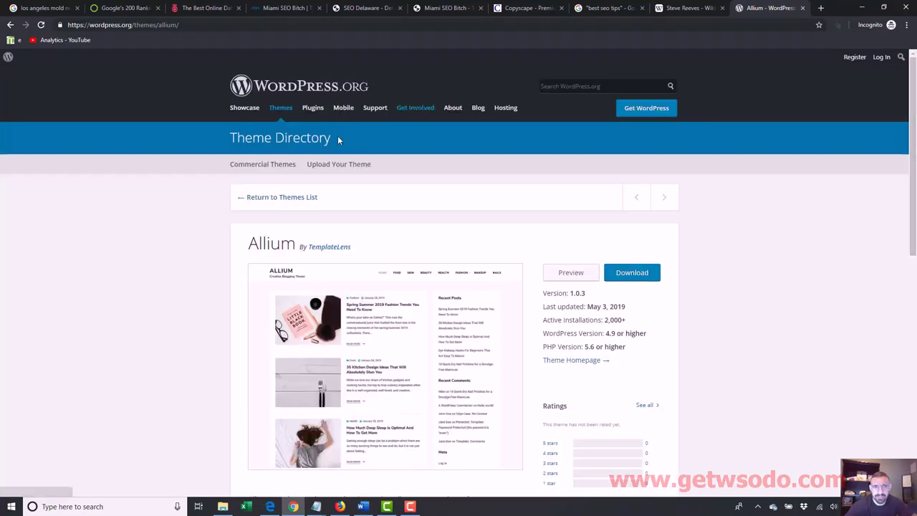
# Step: Search Google for "allium theme tutorial" again and look through the results
pyautogui.click(217, 24)
pyautogui.write('allium')
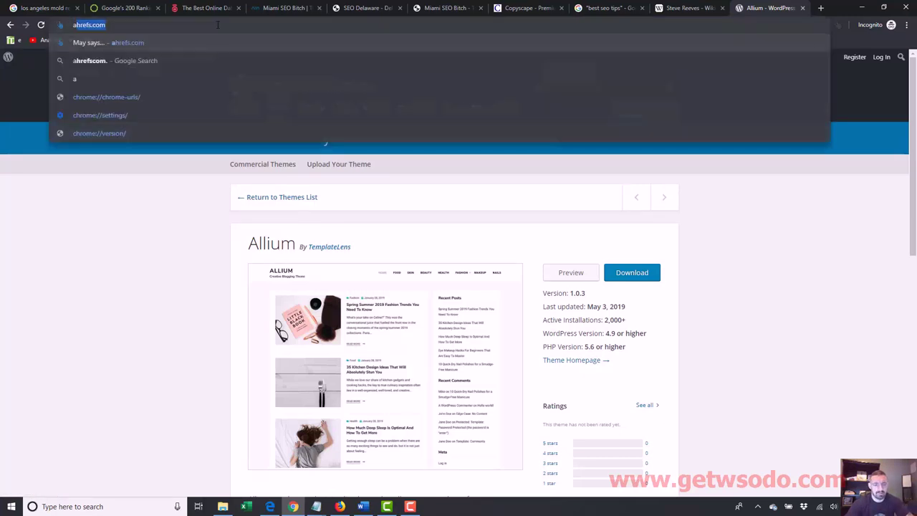
pyautogui.write(' theme ')
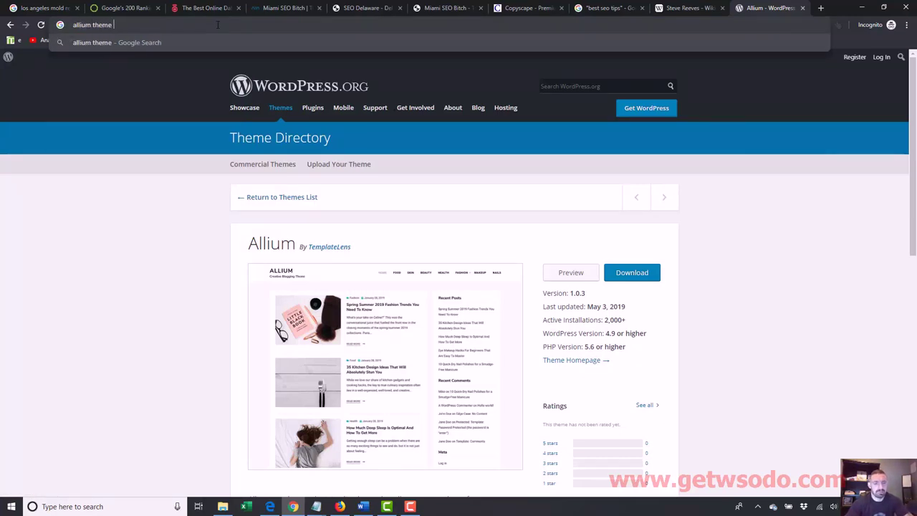
pyautogui.write('tutorial')
pyautogui.press('Return')
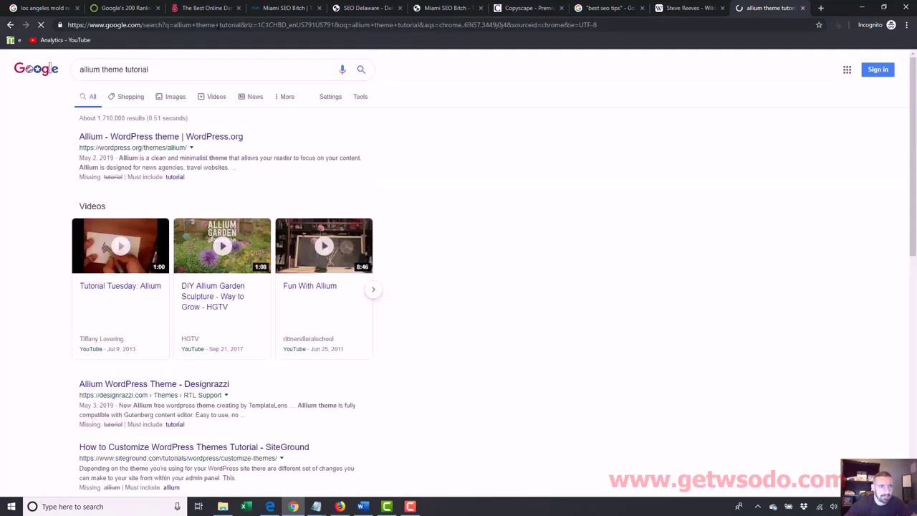
pyautogui.moveTo(914, 116); pyautogui.dragTo(914, 238)
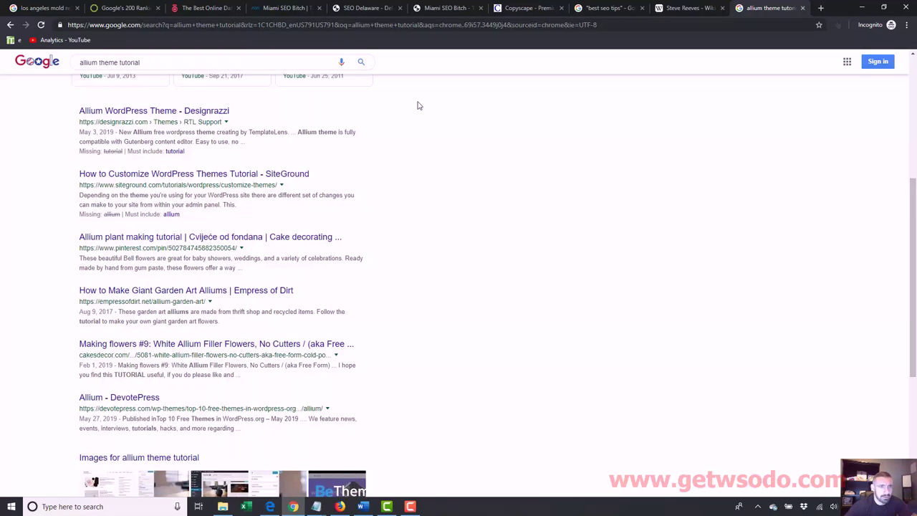
# Step: Open SiteGround's How to Customize WordPress Themes Tutorial and look through its customization instructions
pyautogui.click(222, 175)
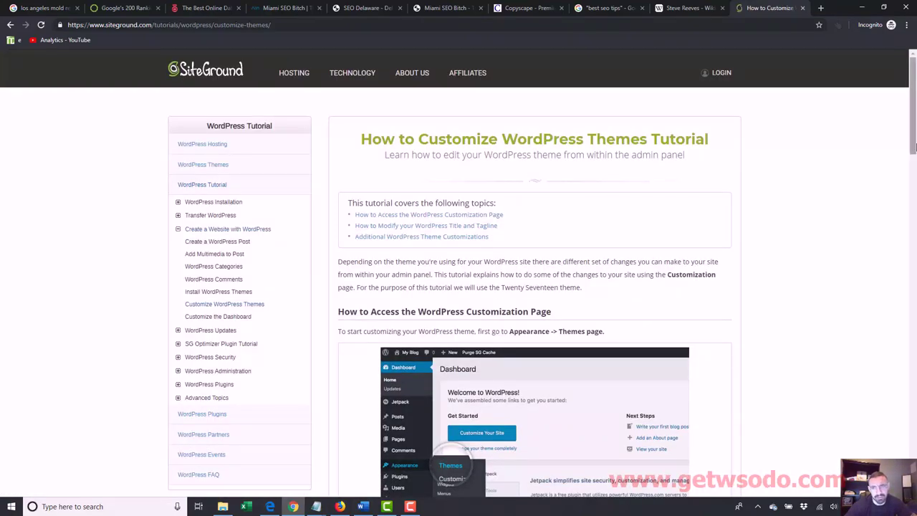
pyautogui.scroll(-3, 801, 207)
pyautogui.scroll(-4, 535, 273)
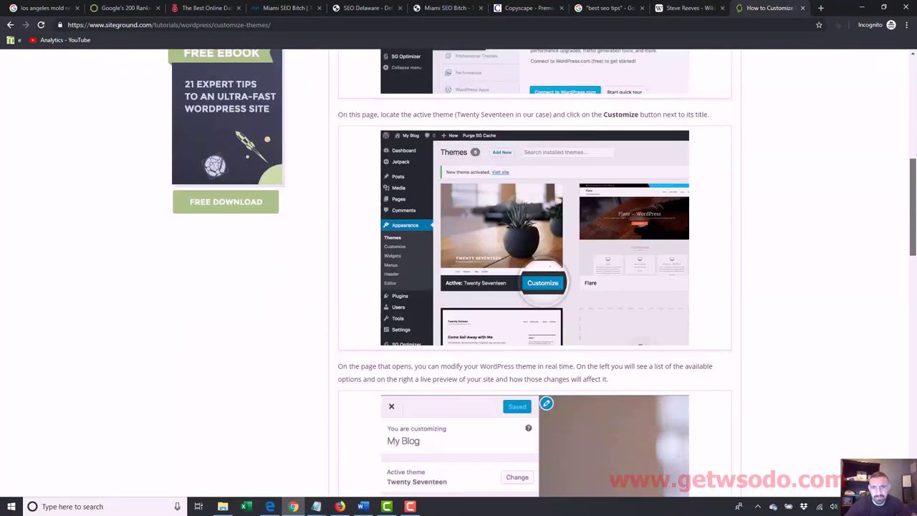
pyautogui.moveTo(912, 250); pyautogui.dragTo(914, 427)
pyautogui.moveTo(914, 169); pyautogui.dragTo(914, 170)
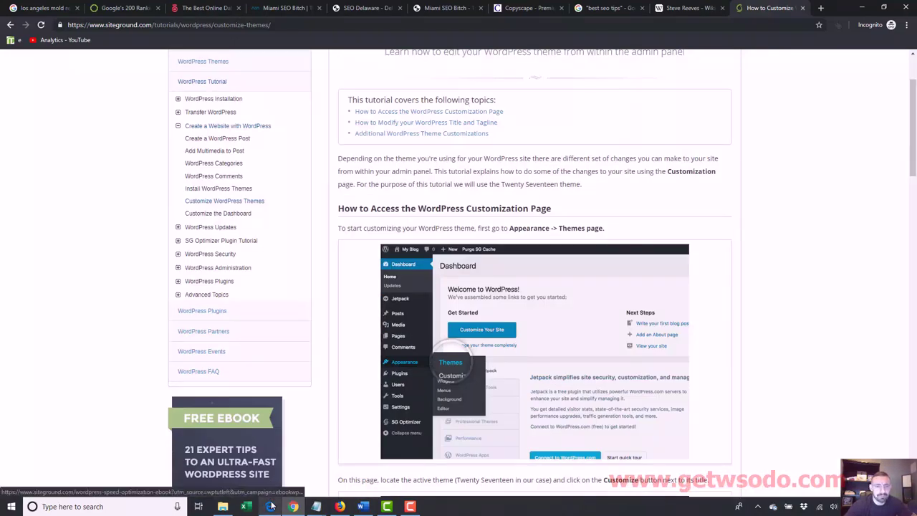
# Step: Switch back to Edge and review the live home page's navigation, the customizer's menu settings and the Main menu's structure
pyautogui.click(270, 507)
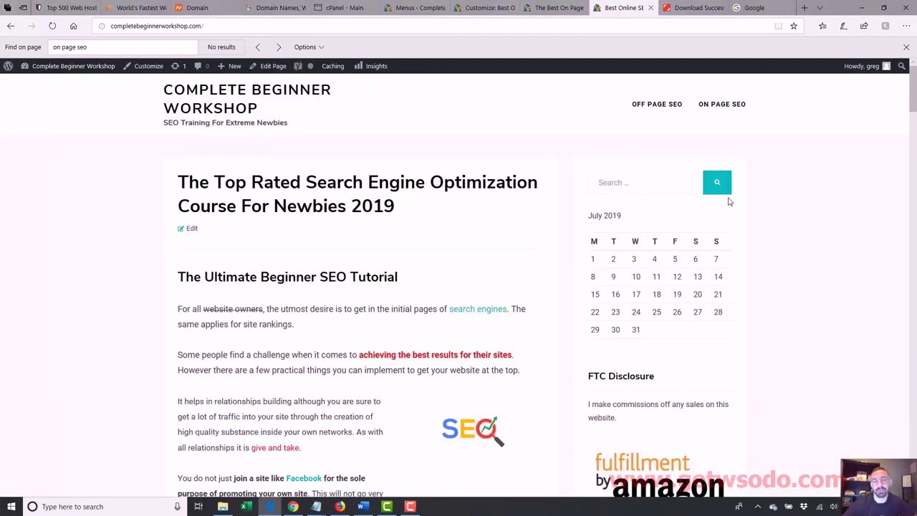
pyautogui.click(487, 8)
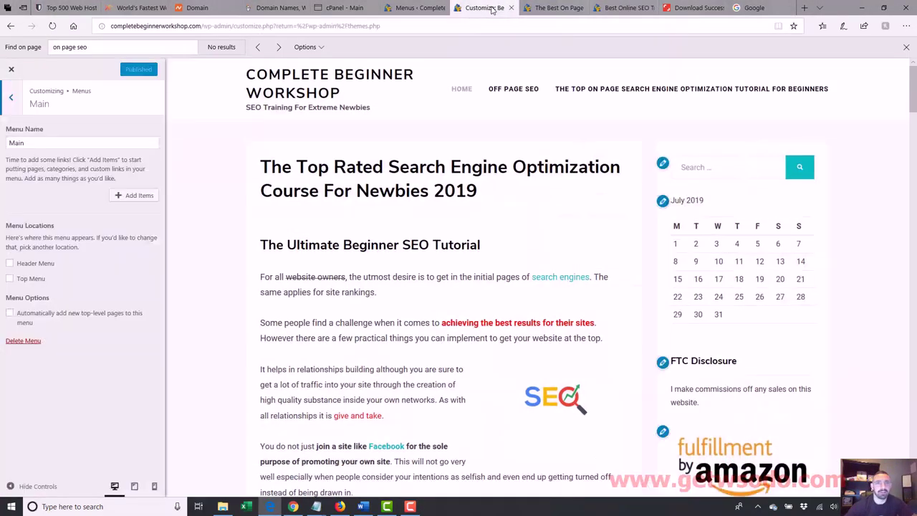
pyautogui.click(425, 9)
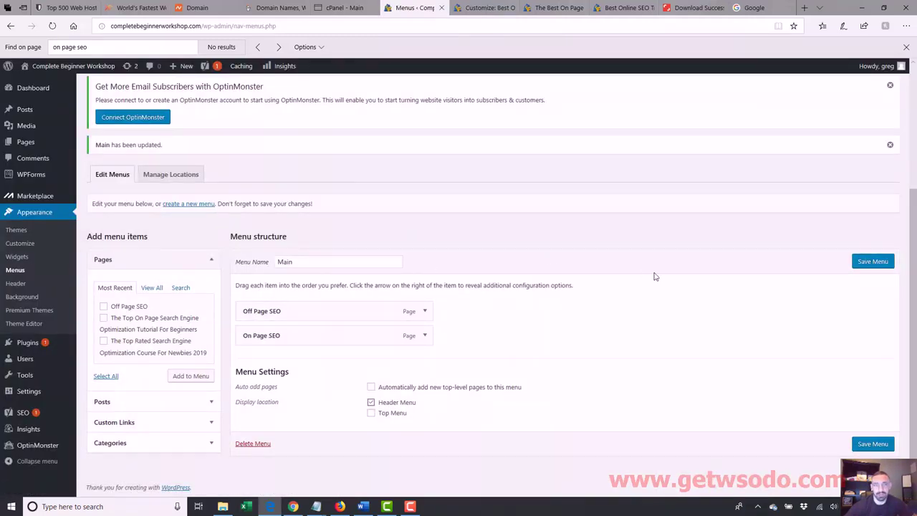
pyautogui.click(316, 262)
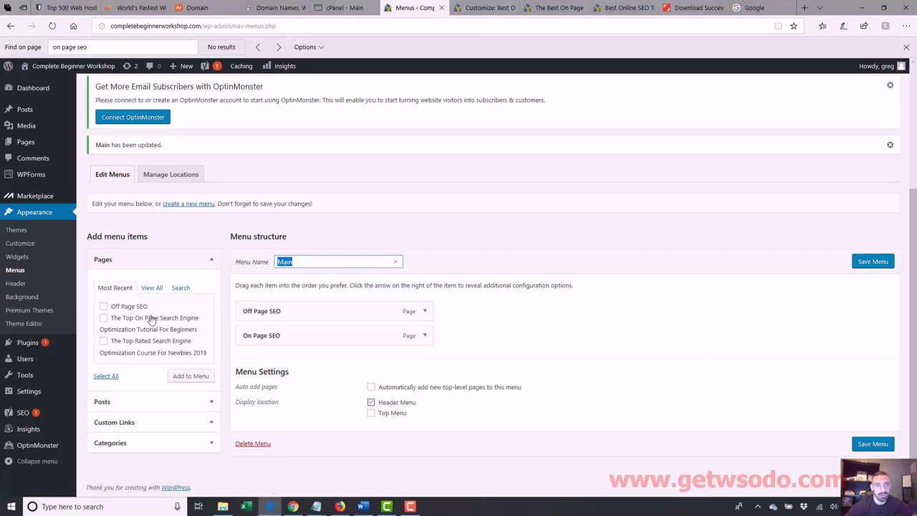
# Step: Delete the Main menu and confirm the deletion
pyautogui.click(259, 445)
pyautogui.click(403, 294)
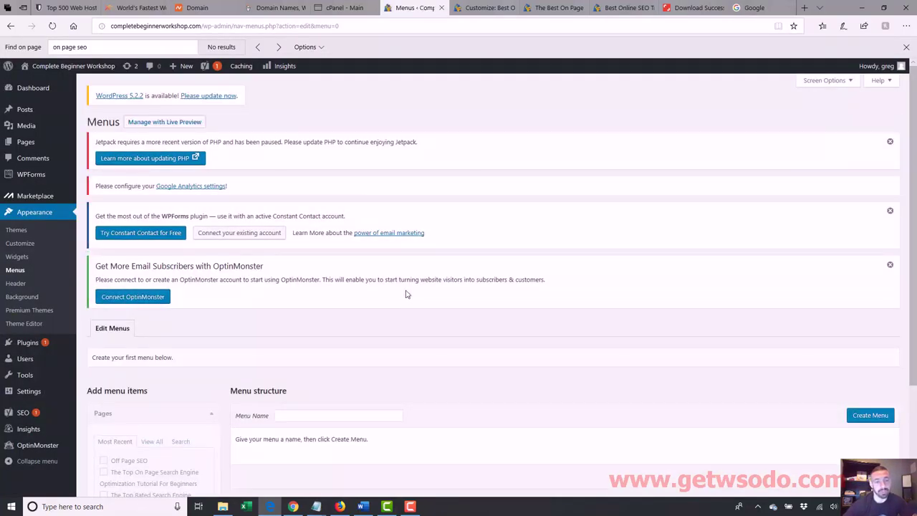
pyautogui.scroll(-2, 337, 273)
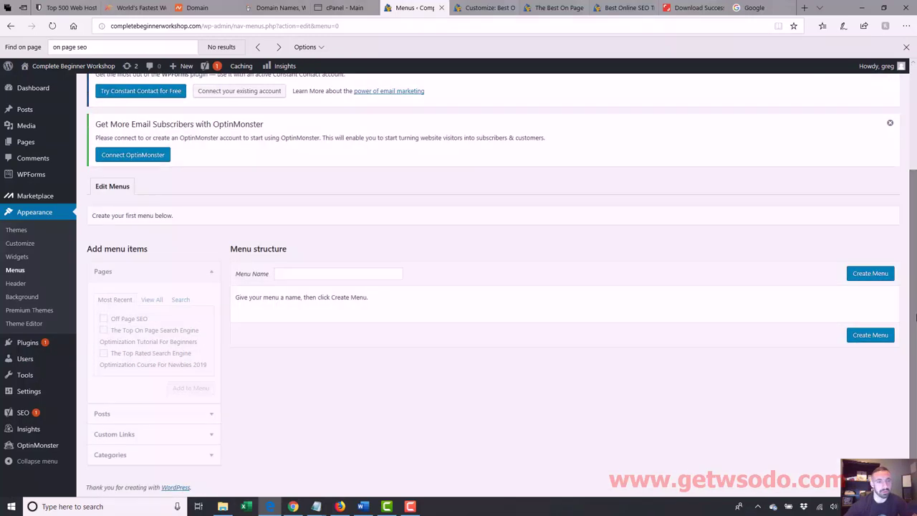
# Step: Name the new menu Main and create it, reloading the live home page to check its current navigation beforehand
pyautogui.click(323, 275)
pyautogui.write('Main')
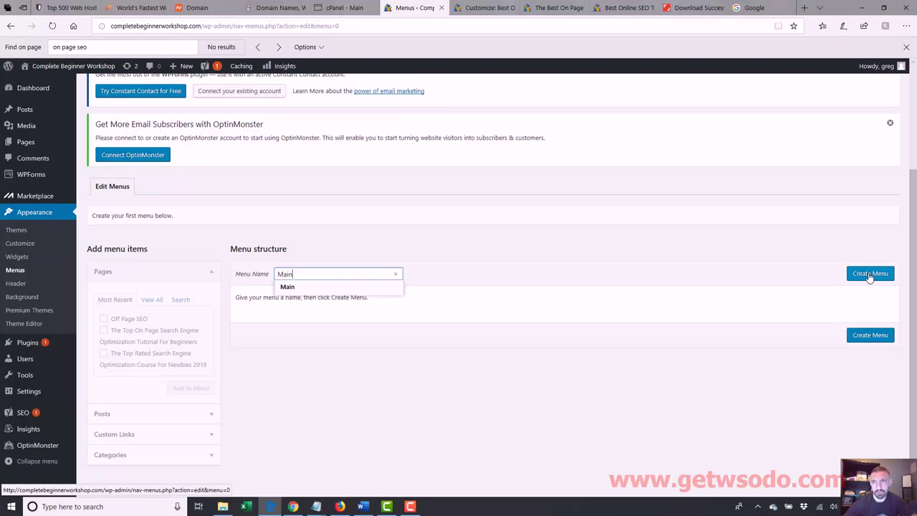
pyautogui.click(623, 8)
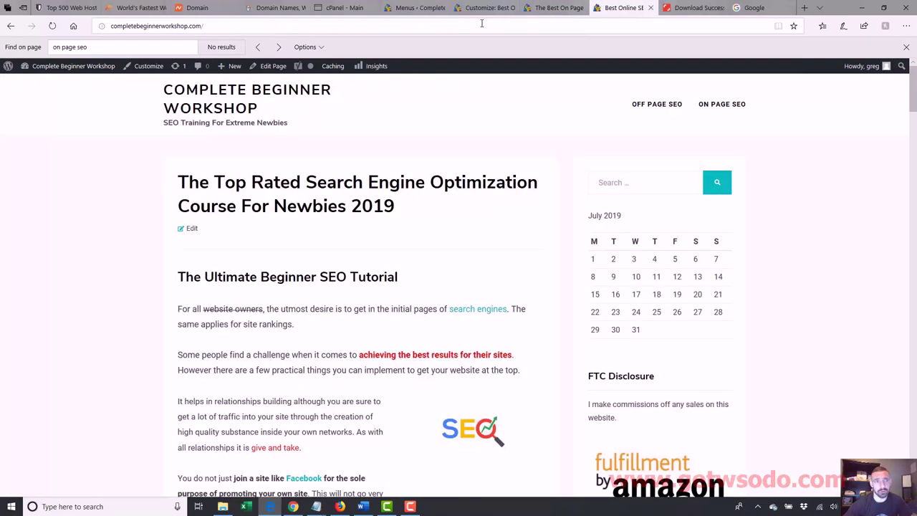
pyautogui.click(481, 24)
pyautogui.press('Return')
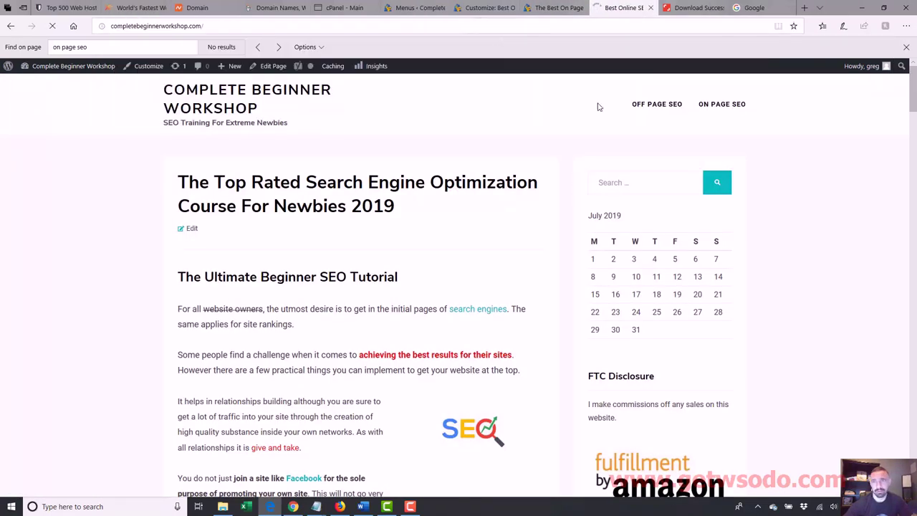
pyautogui.click(419, 8)
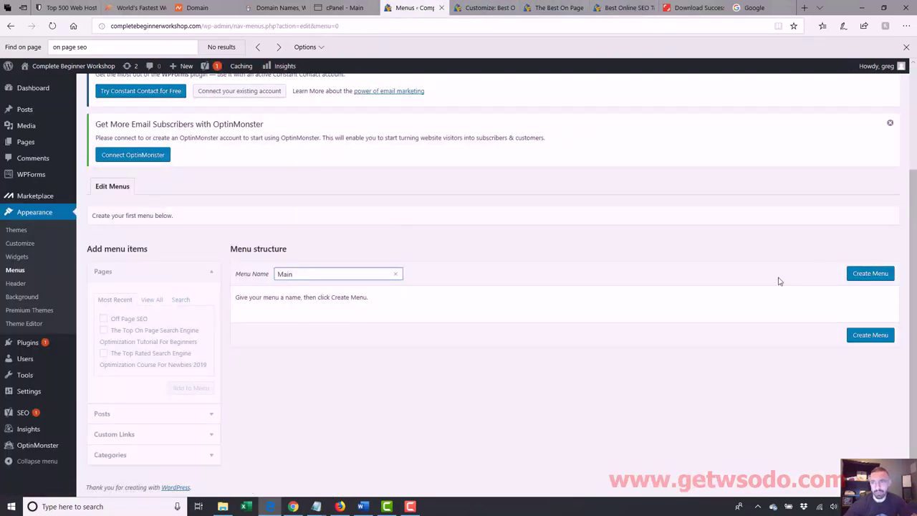
pyautogui.click(852, 275)
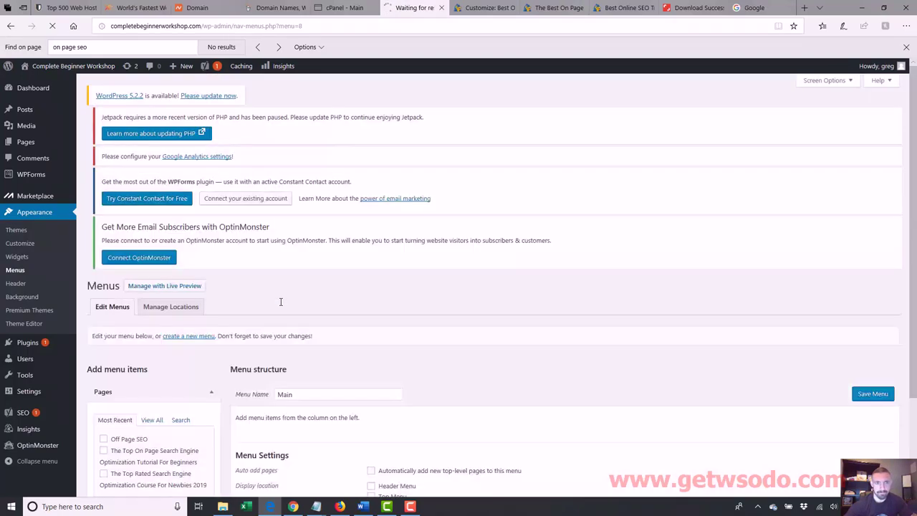
# Step: Add the Off Page SEO and Top On Page tutorial pages to the Main menu, labelling the tutorial item On Page SEO, and save
pyautogui.scroll(-2, 239, 387)
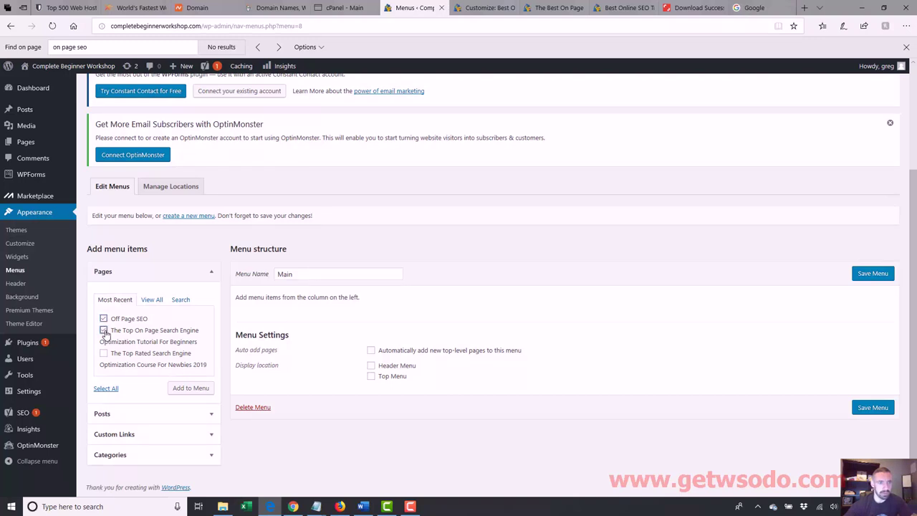
pyautogui.click(188, 389)
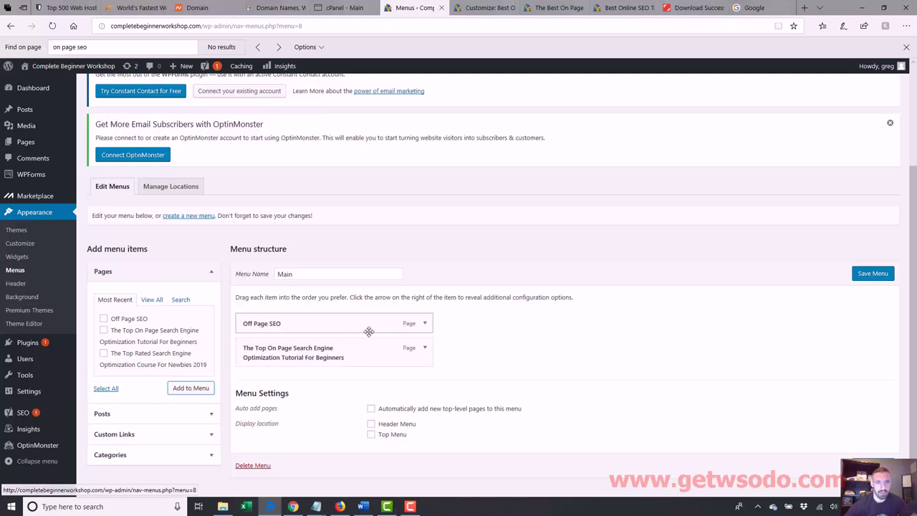
pyautogui.click(424, 348)
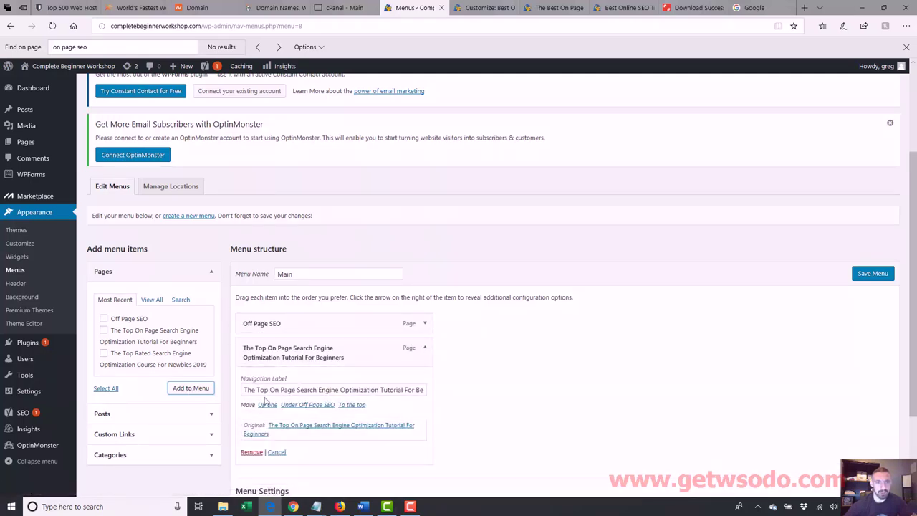
pyautogui.moveTo(246, 387); pyautogui.dragTo(504, 399)
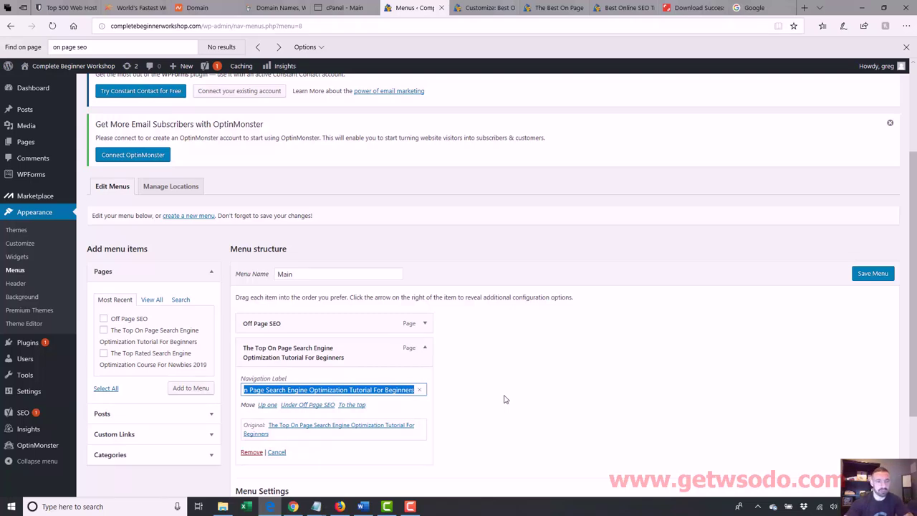
pyautogui.write('On Page SEO')
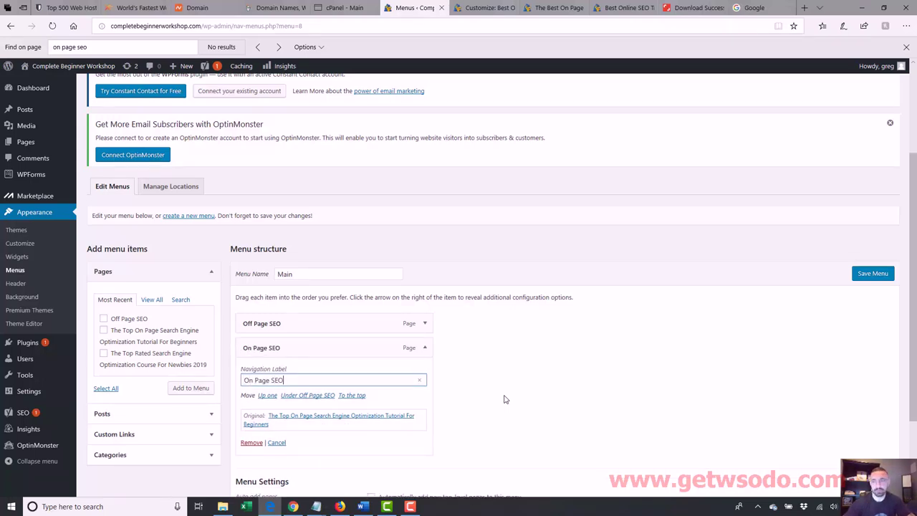
pyautogui.click(864, 280)
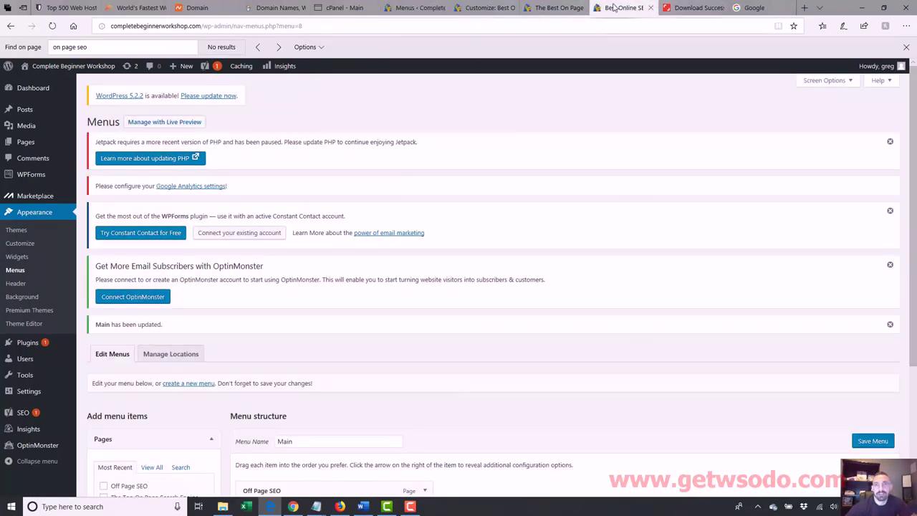
# Step: Reload the live home page to check its header navigation and compare it with the Main menu settings in the customizer
pyautogui.click(614, 7)
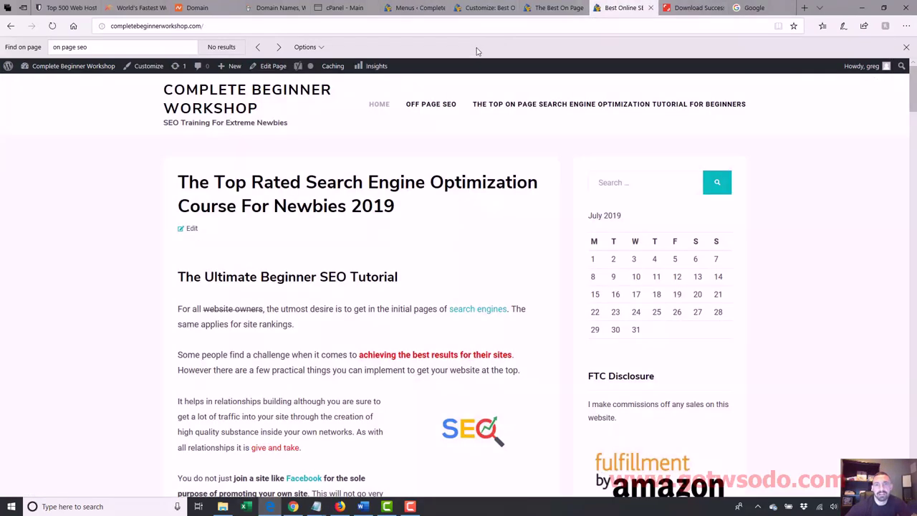
pyautogui.click(448, 28)
pyautogui.click(839, 203)
pyautogui.click(558, 23)
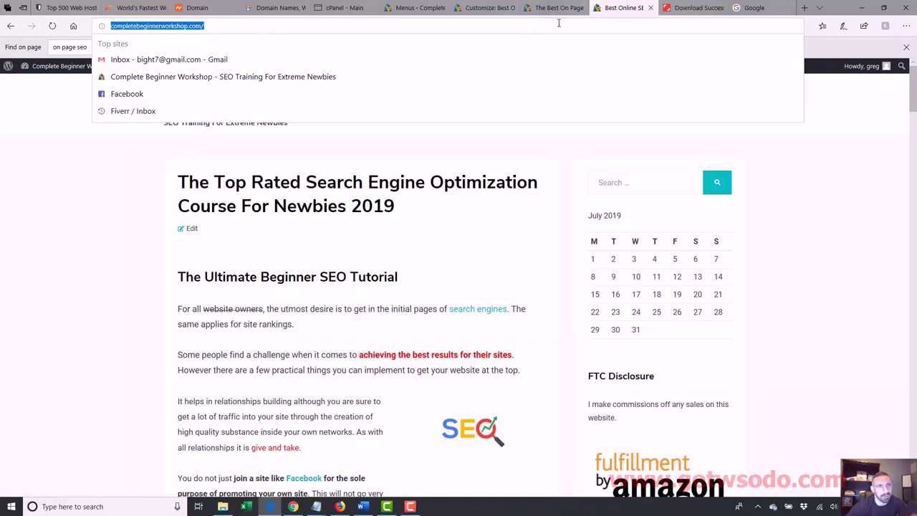
pyautogui.press('Return')
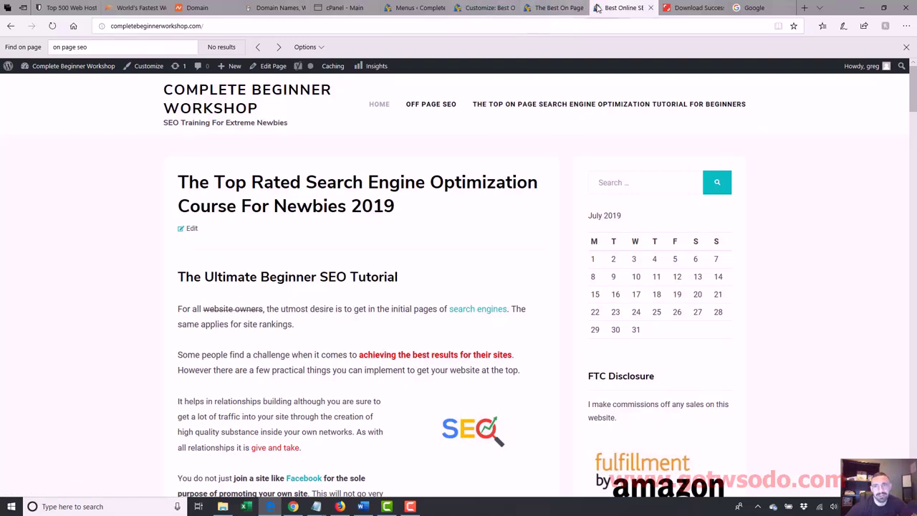
pyautogui.click(559, 24)
pyautogui.press('Return')
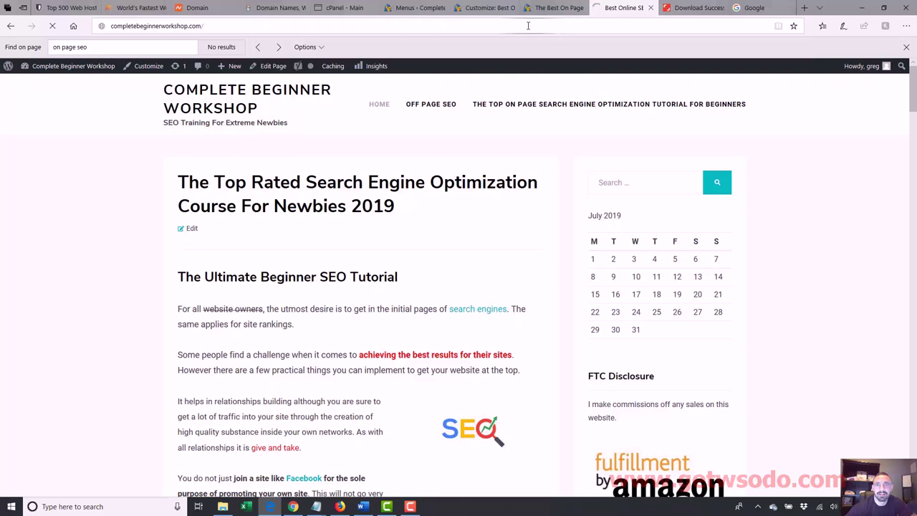
pyautogui.click(485, 8)
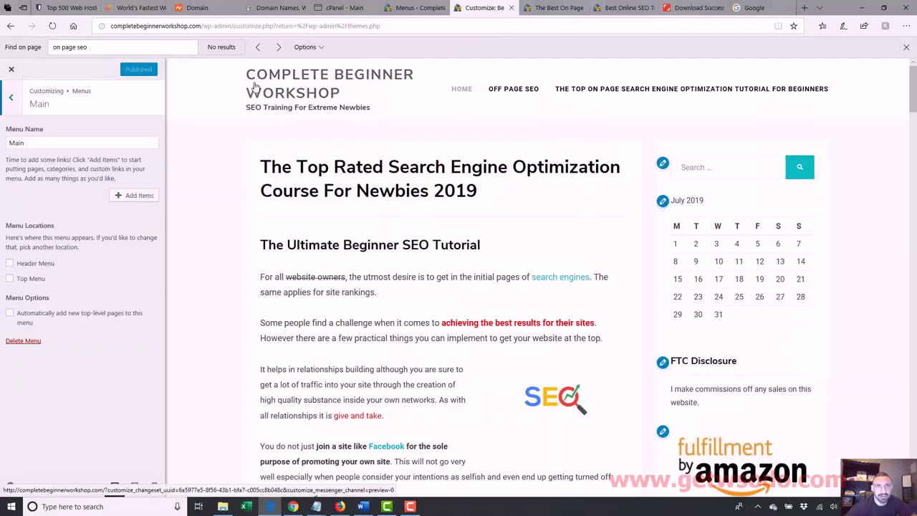
# Step: Assign the Main menu to the Header Menu display location and save it
pyautogui.click(416, 8)
pyautogui.scroll(-2, 673, 269)
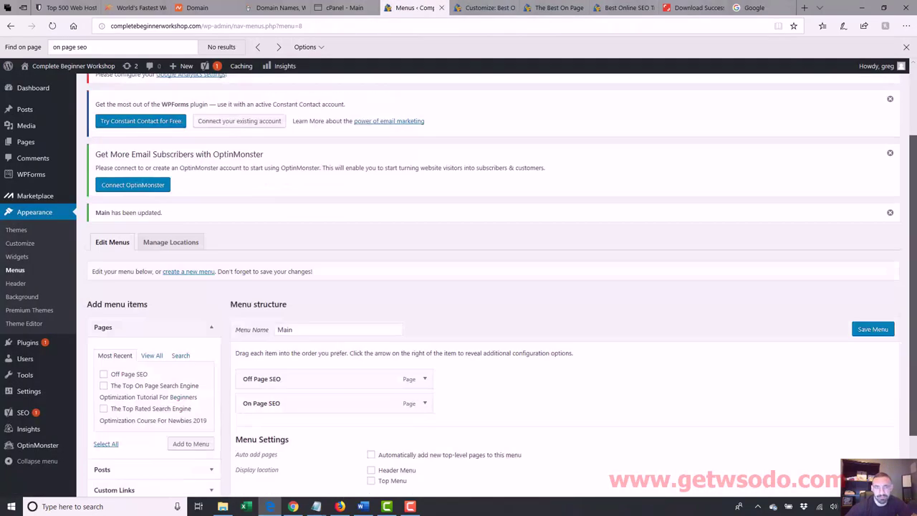
pyautogui.scroll(-1, 317, 361)
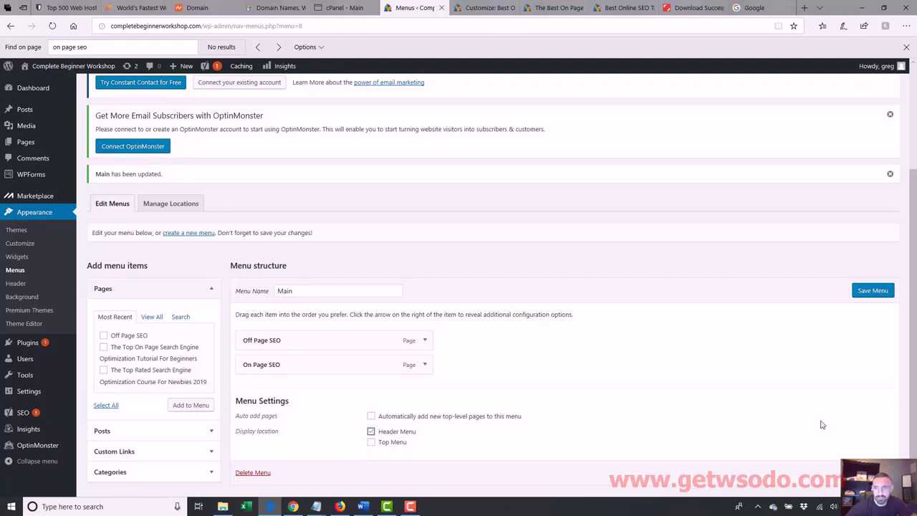
pyautogui.press('F5')
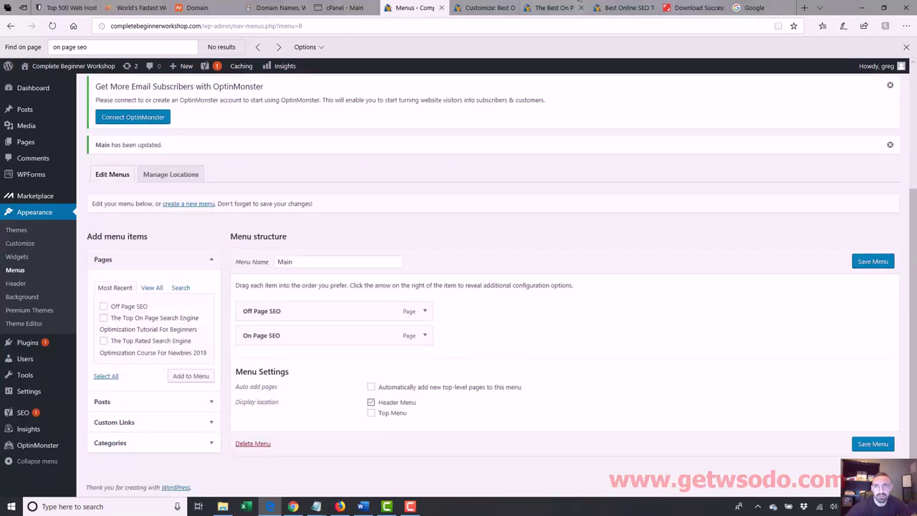
# Step: Reload the live home page and check the header navigation labels
pyautogui.click(620, 7)
pyautogui.click(566, 27)
pyautogui.press('Return')
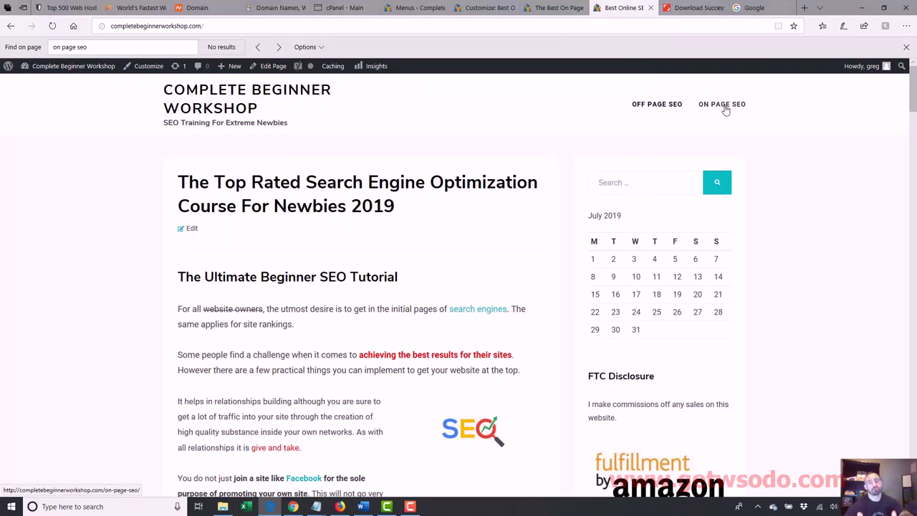
# Step: Remove the On Page SEO item from the Main menu and save the menu
pyautogui.click(552, 10)
pyautogui.click(412, 8)
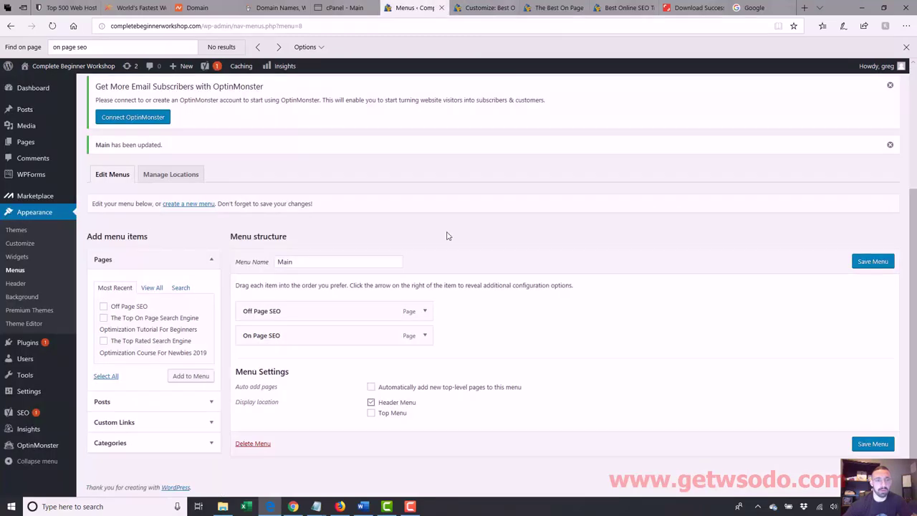
pyautogui.click(424, 335)
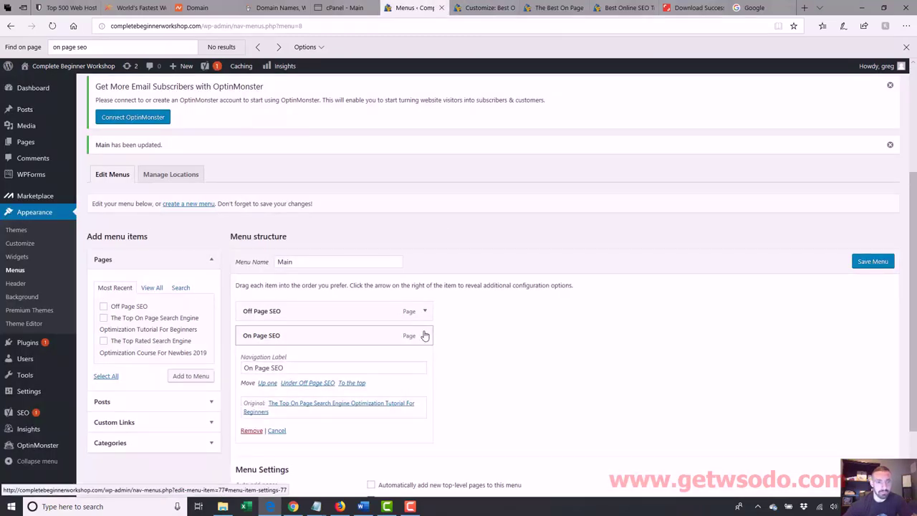
pyautogui.click(250, 432)
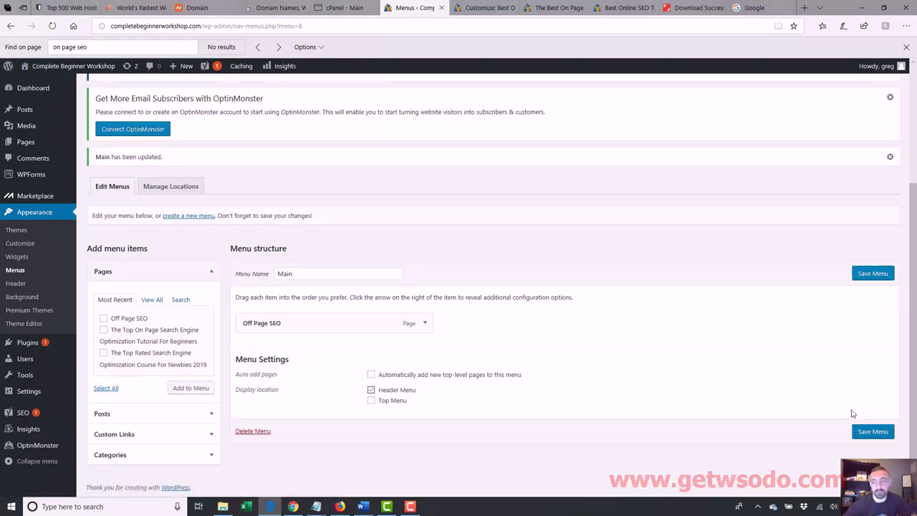
pyautogui.click(857, 431)
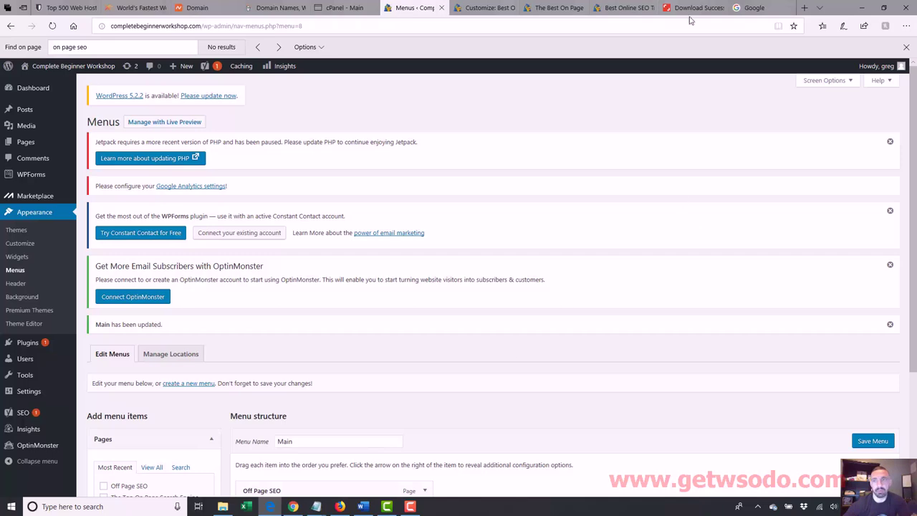
# Step: Reload the live home page to see how the header navigation looks without the On Page SEO item
pyautogui.click(609, 7)
pyautogui.click(585, 29)
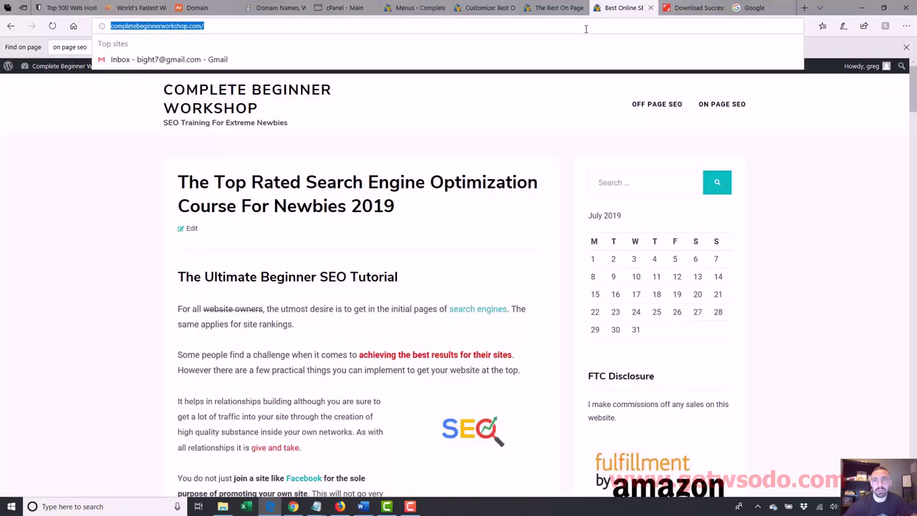
pyautogui.press('Return')
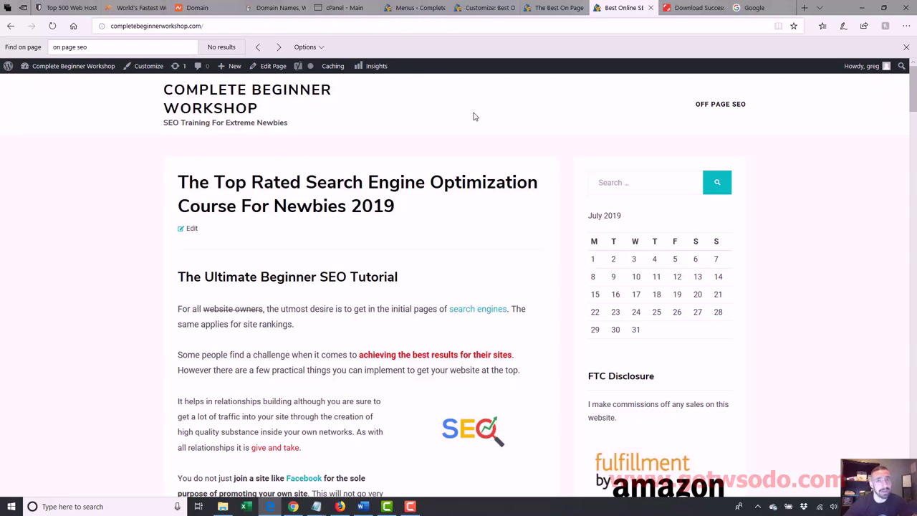
# Step: Add The Top On Page Search Engine Optimization Tutorial For Beginners page back to the Main menu
pyautogui.click(422, 11)
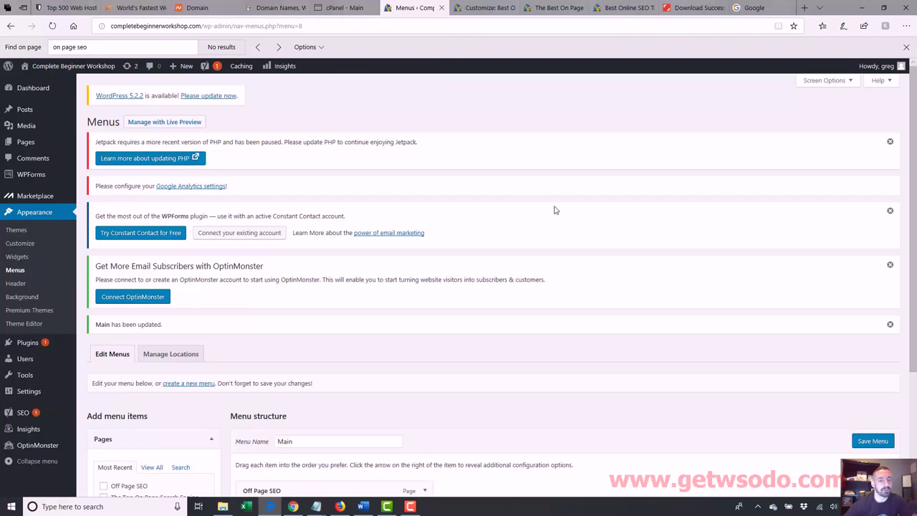
pyautogui.scroll(-2, 180, 404)
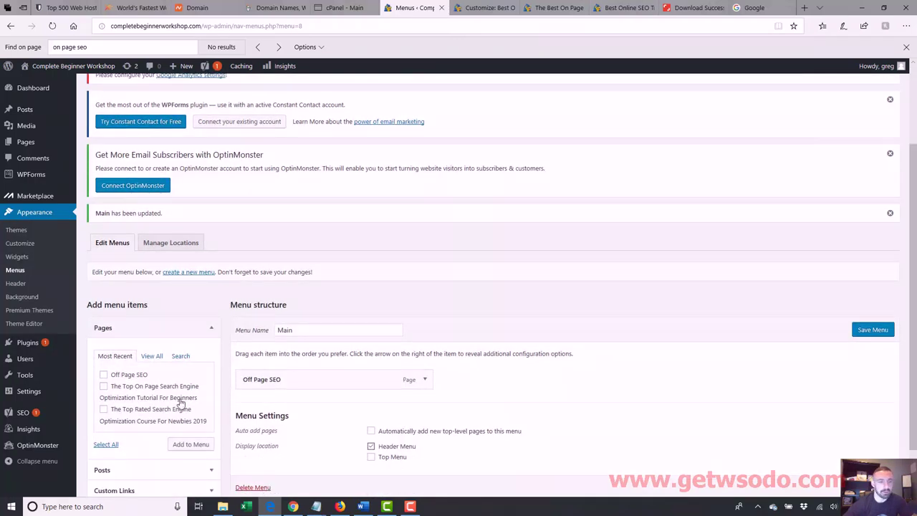
pyautogui.click(104, 387)
pyautogui.click(188, 444)
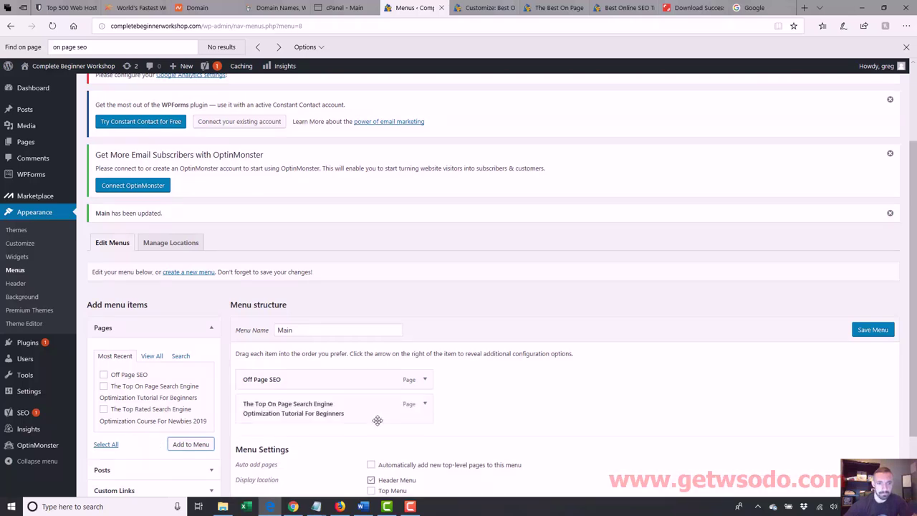
# Step: Set the re-added tutorial item's navigation label to On Page SEO and save the menu, checking the header on the reloaded home page
pyautogui.click(424, 404)
pyautogui.click(369, 446)
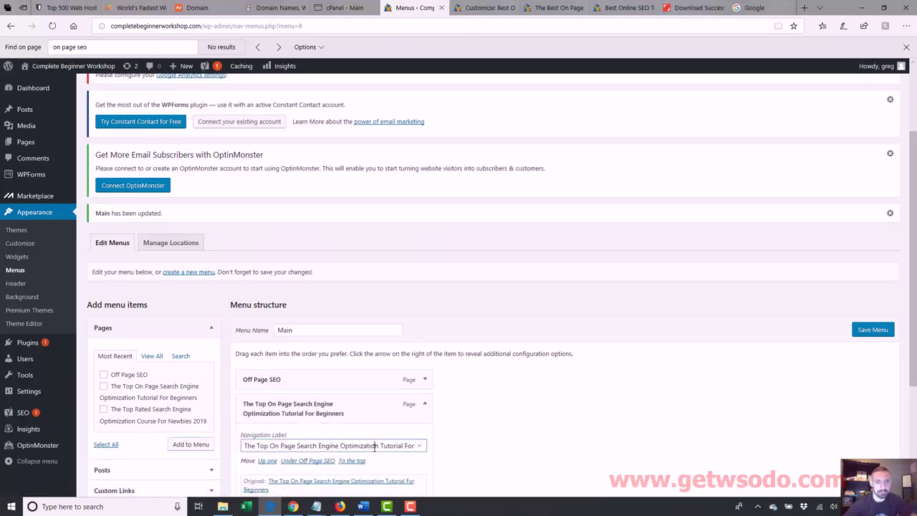
pyautogui.hotkey('ctrl', 'a')
pyautogui.write('On Page ')
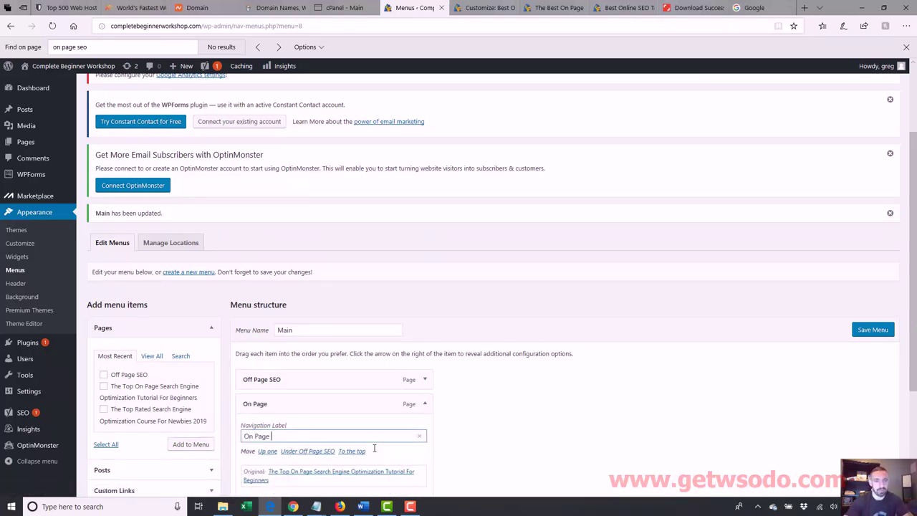
pyautogui.write('SEO')
pyautogui.scroll(-1, 793, 321)
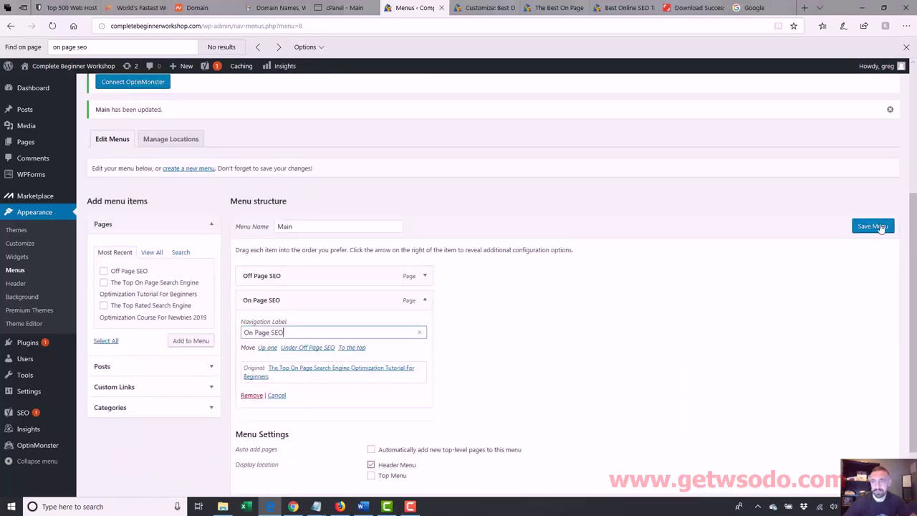
pyautogui.click(873, 228)
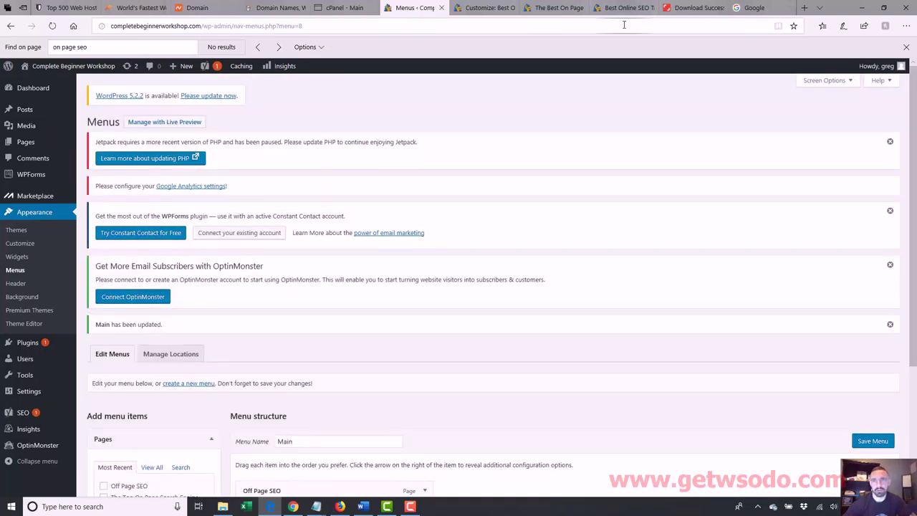
pyautogui.click(617, 8)
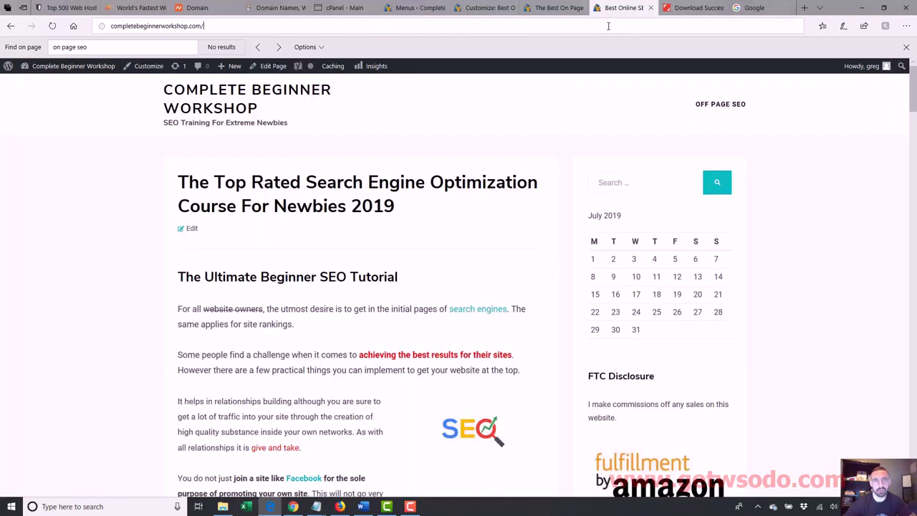
pyautogui.press('Return')
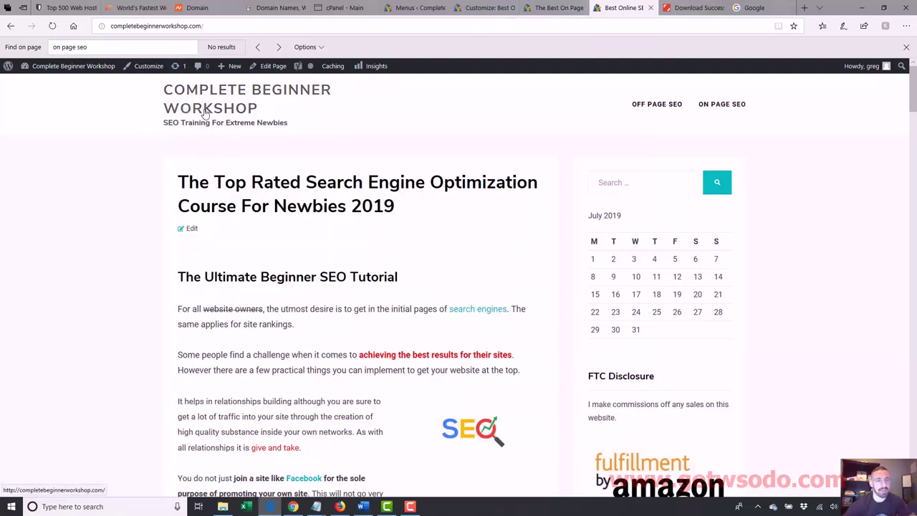
# Step: In the theme customizer, set the media library picture aseo1.jpg as the header image, cropped around the SEO lettering
pyautogui.click(415, 8)
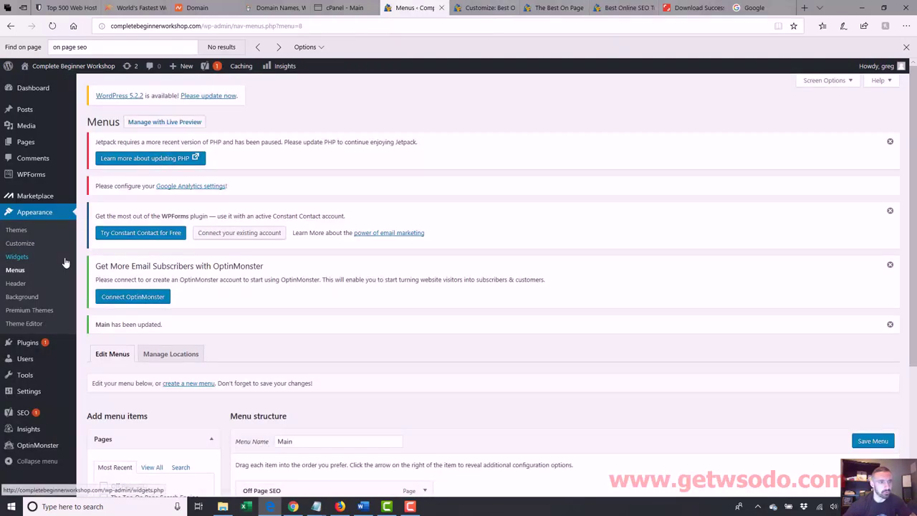
pyautogui.click(29, 247)
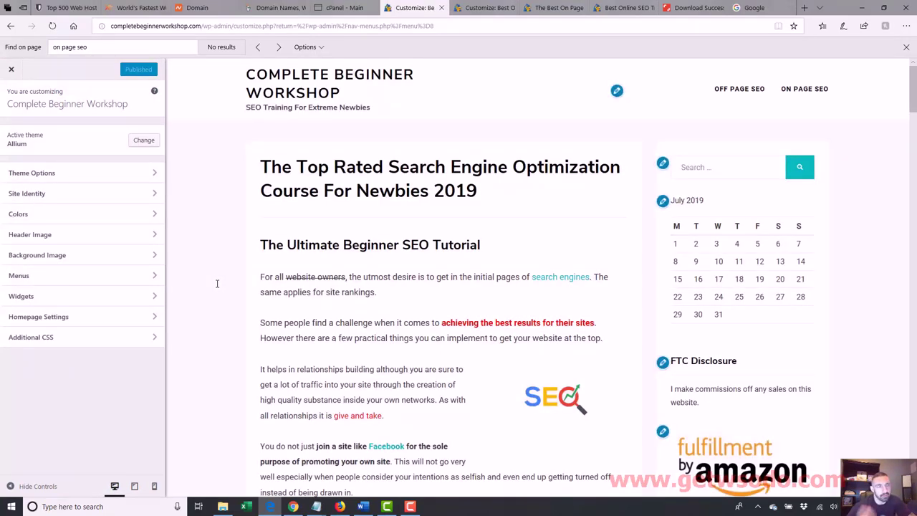
pyautogui.click(143, 237)
pyautogui.click(32, 205)
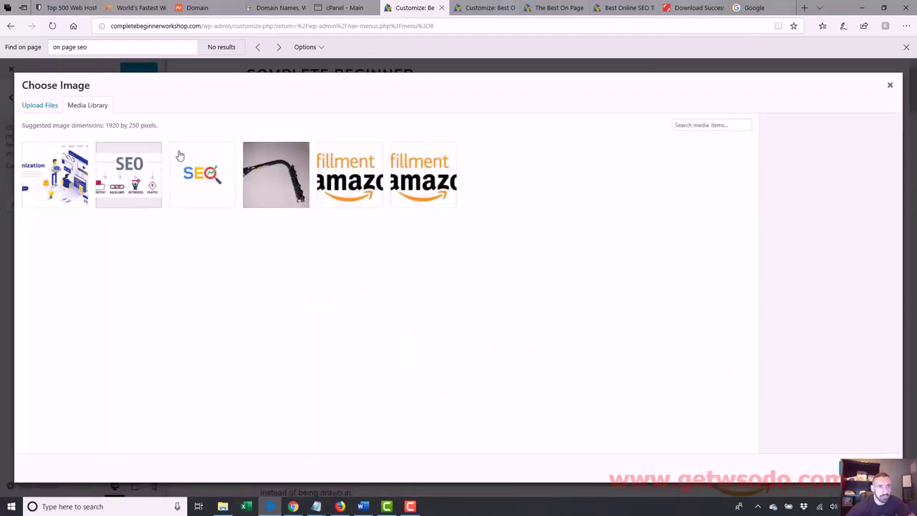
pyautogui.click(210, 179)
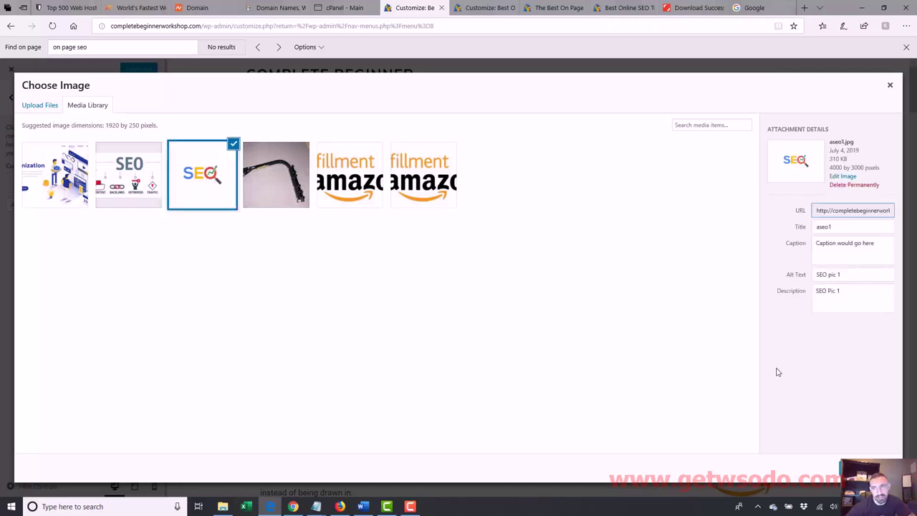
pyautogui.click(863, 467)
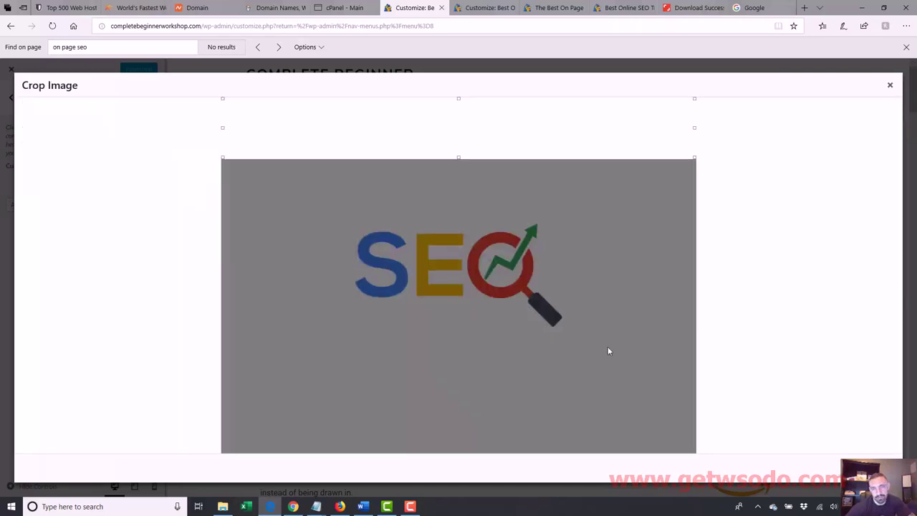
pyautogui.moveTo(447, 149); pyautogui.dragTo(468, 284)
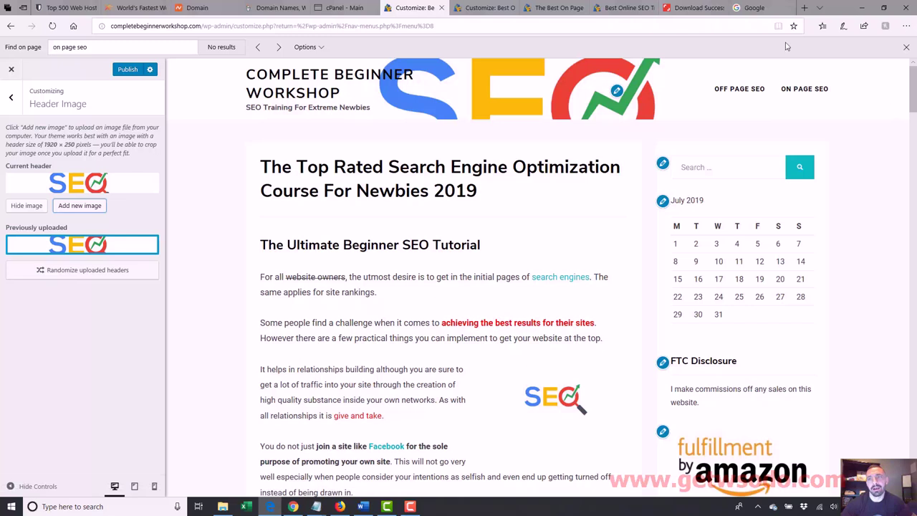
# Step: Reload the live home page to check whether the header shows the new image
pyautogui.click(618, 7)
pyautogui.click(613, 25)
pyautogui.press('Return')
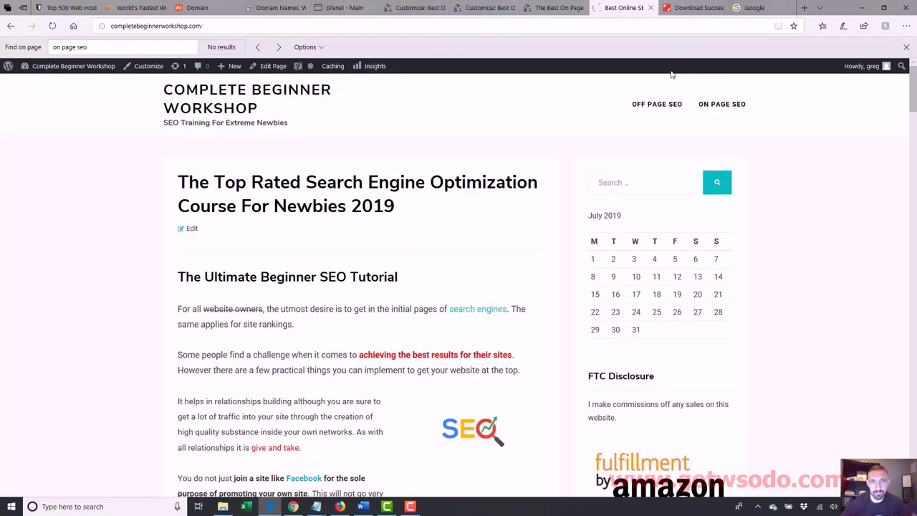
# Step: Return to the customizer holding the new header image and publish the change
pyautogui.click(485, 8)
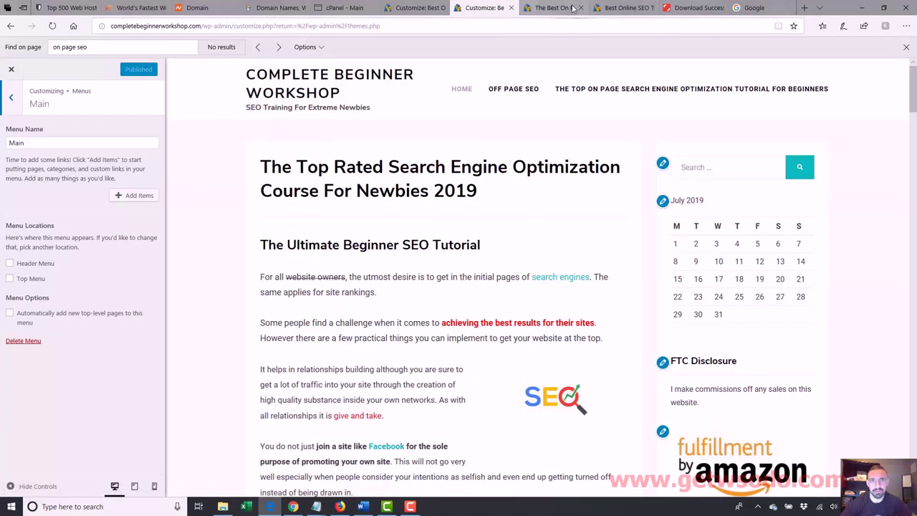
pyautogui.click(413, 9)
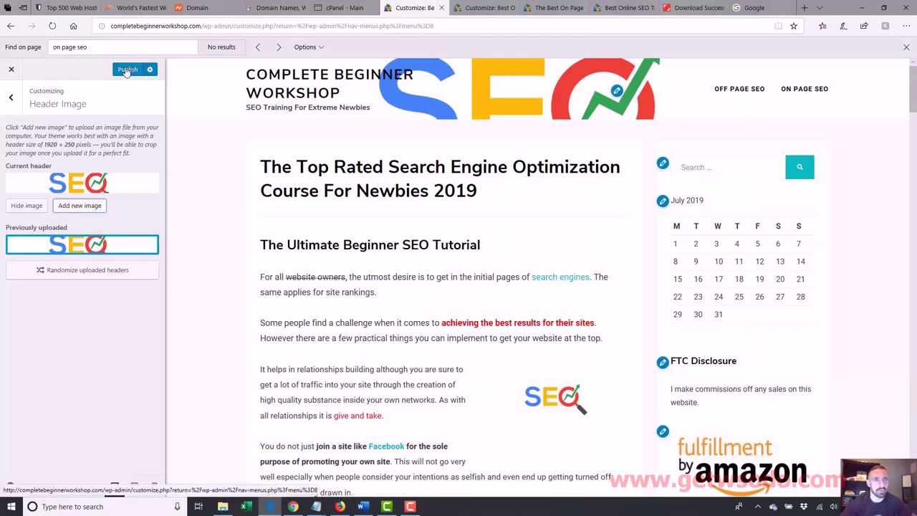
pyautogui.click(126, 70)
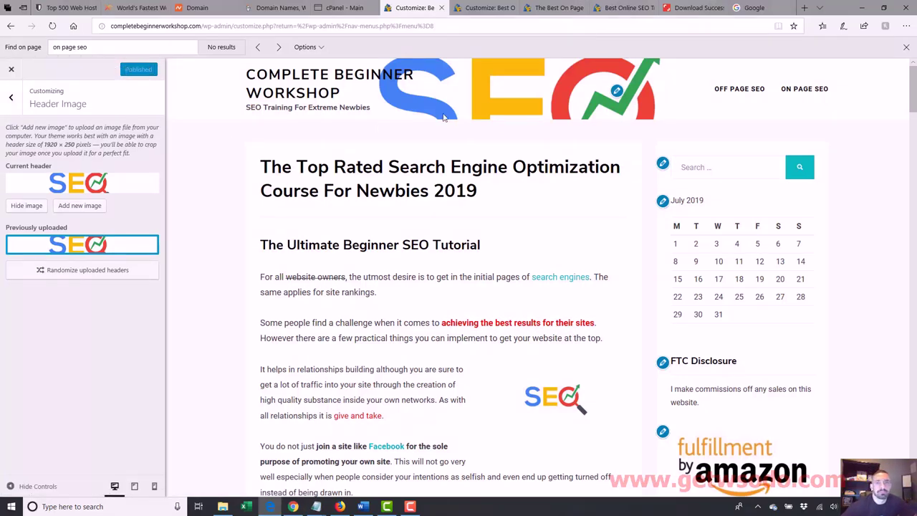
# Step: Refresh the live home page and look over the published header image above the content
pyautogui.click(600, 9)
pyautogui.press('F5')
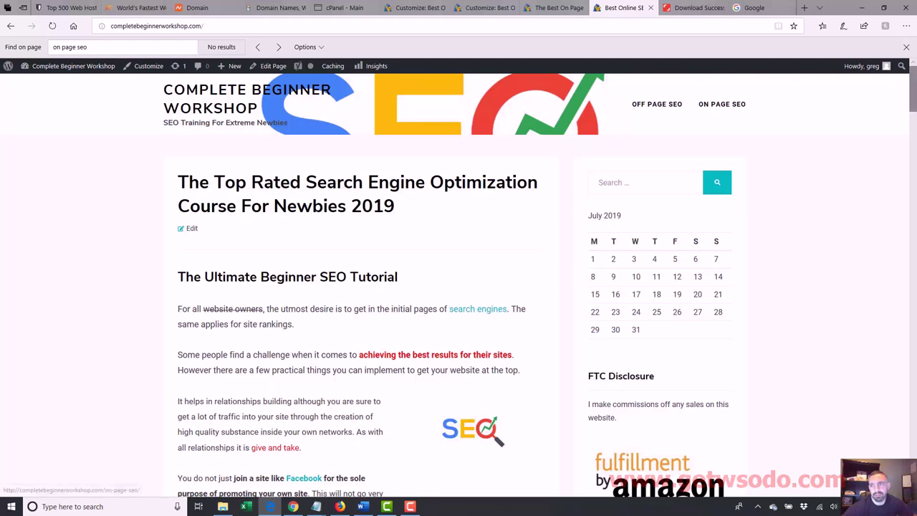
pyautogui.scroll(-2, 913, 93)
pyautogui.scroll(2, 913, 93)
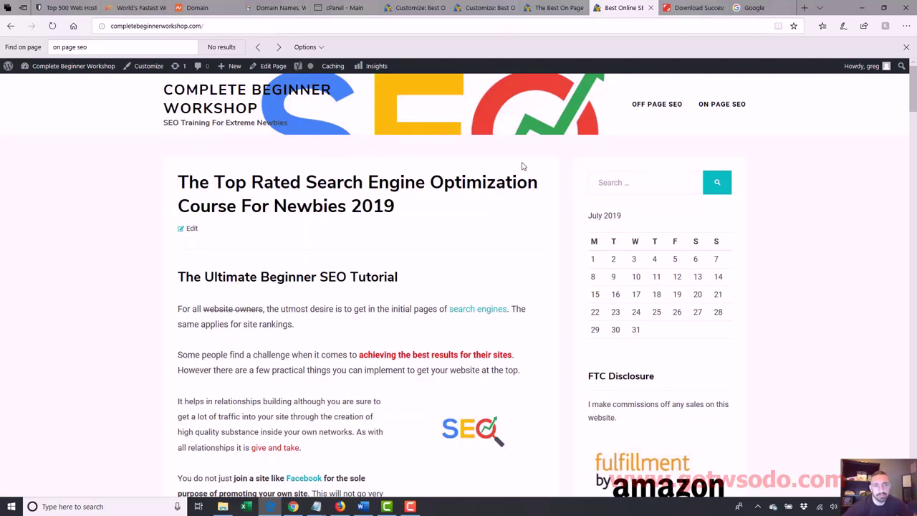
# Step: Go back to the site's admin area and open the theme customizer from the Menus page
pyautogui.click(415, 9)
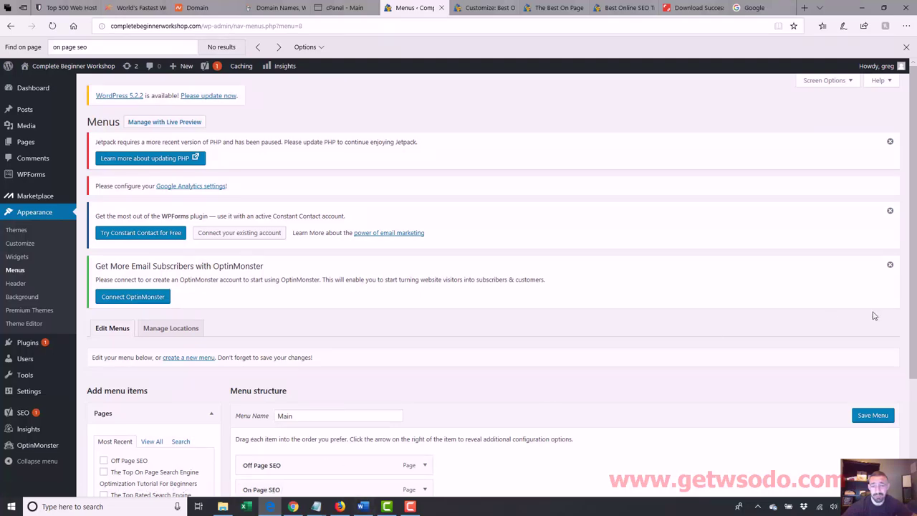
pyautogui.scroll(-3, 914, 423)
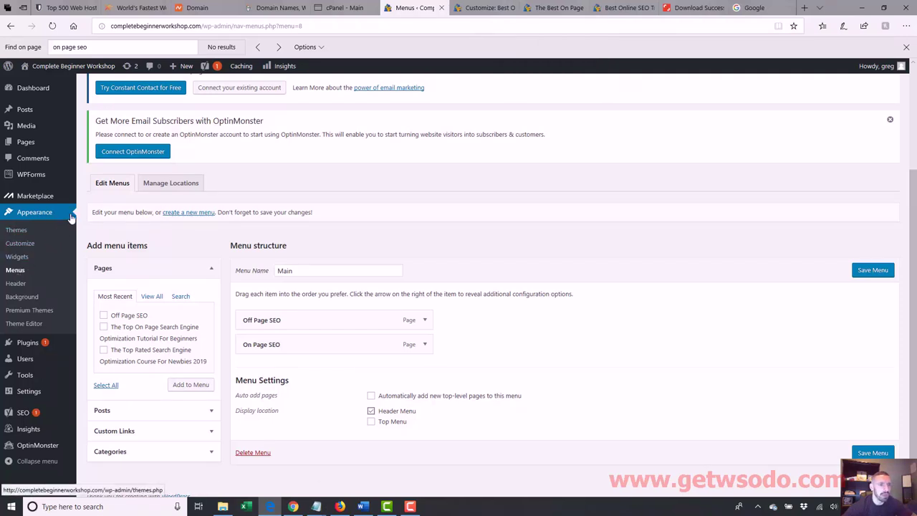
pyautogui.click(28, 245)
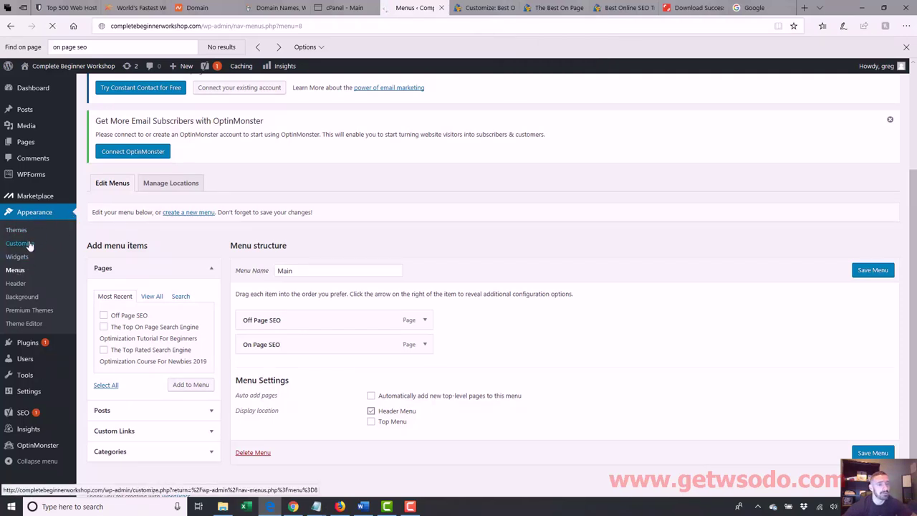